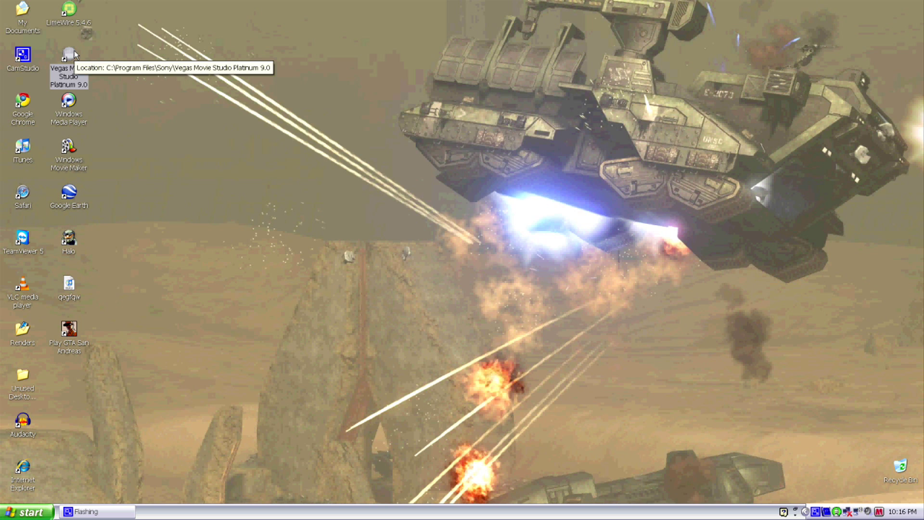
Launch Vegas Movie Studio Platinum 9.0 and decline to restore the autosaved project.
{"action": "double_click", "coordinate": [70, 55]}
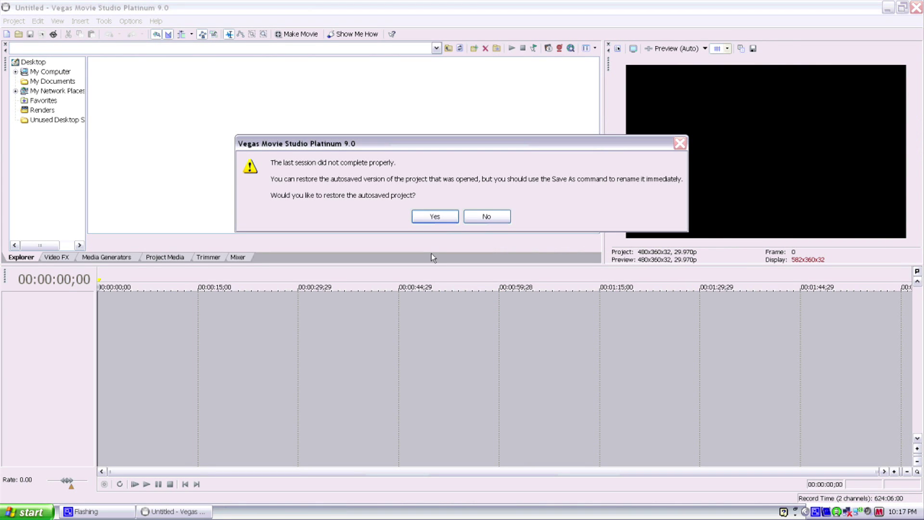
{"action": "left_click", "coordinate": [480, 218]}
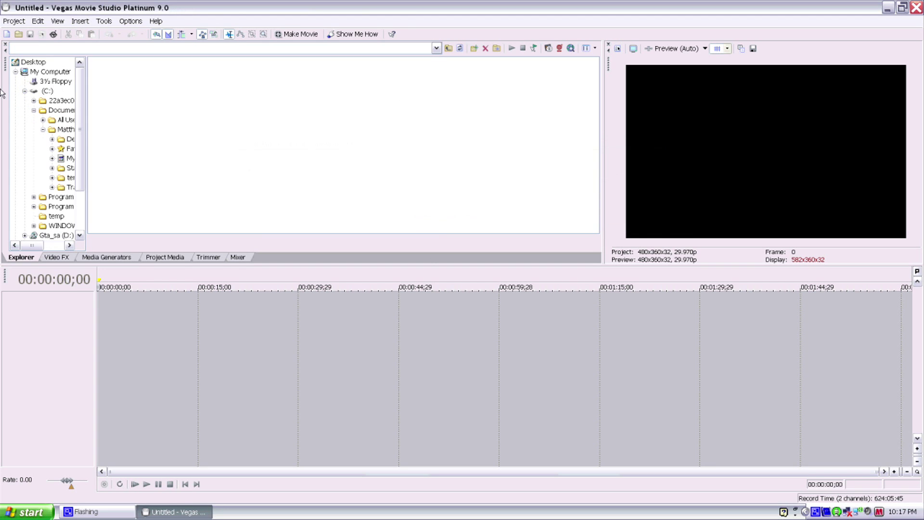
Create a new project named Text with stereo audio.
{"action": "left_click", "coordinate": [12, 21]}
{"action": "left_click", "coordinate": [19, 34]}
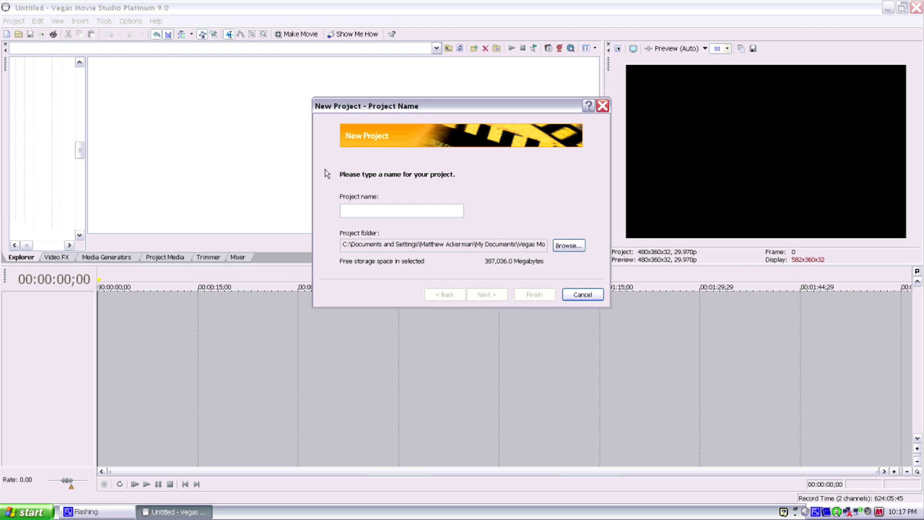
{"action": "type", "text": "Text"}
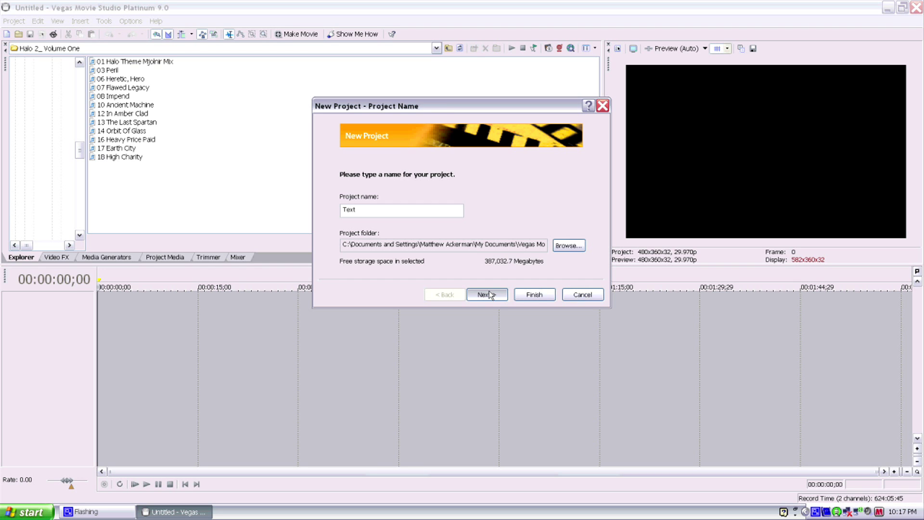
{"action": "left_click", "coordinate": [487, 294]}
{"action": "left_click", "coordinate": [487, 294]}
{"action": "left_click", "coordinate": [487, 294]}
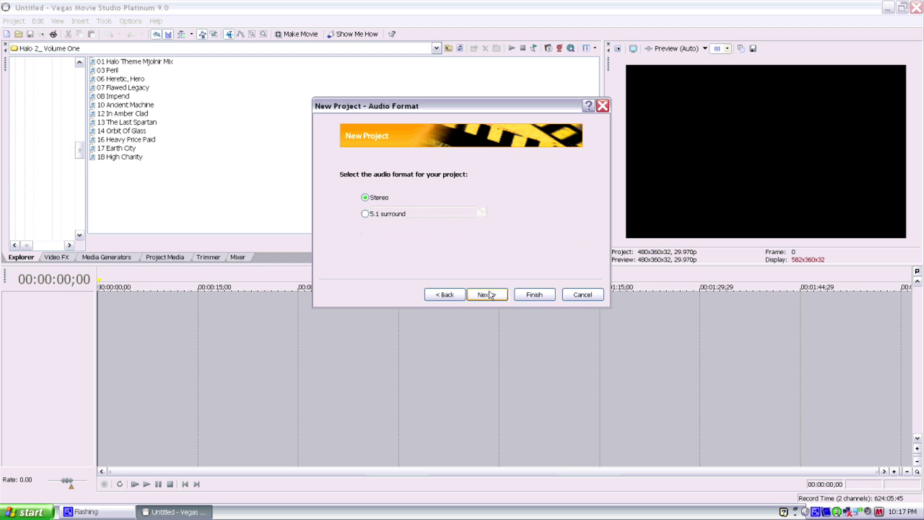
{"action": "left_click", "coordinate": [489, 293]}
{"action": "left_click", "coordinate": [525, 294]}
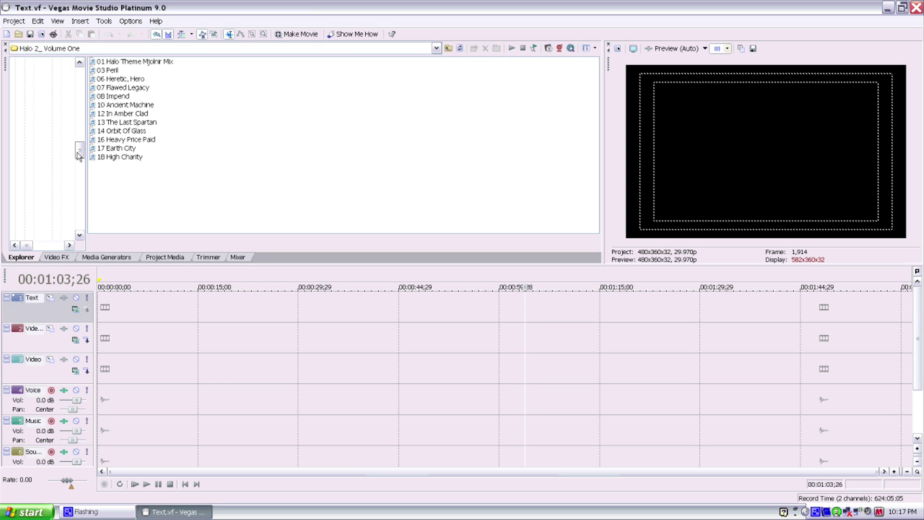
Browse through My Documents and My Videos to the Capture Card Videos folder to list its clips.
{"action": "left_click", "coordinate": [80, 103]}
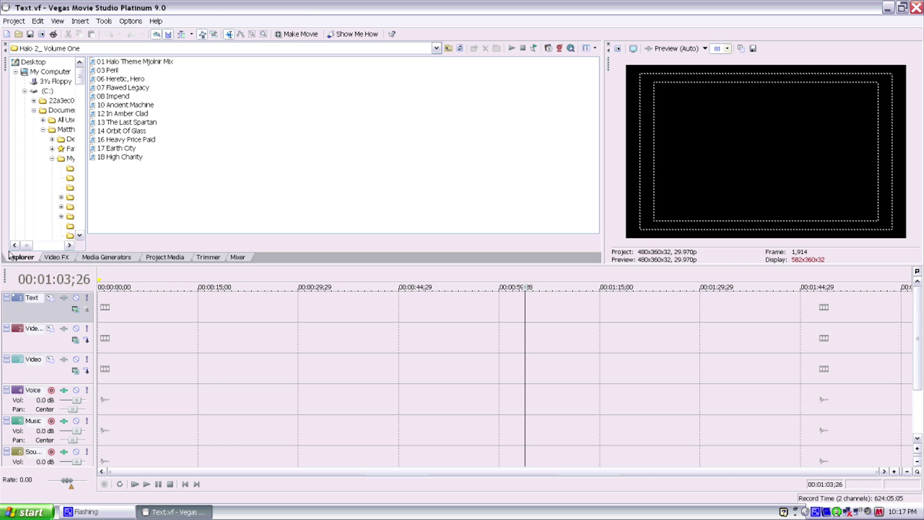
{"action": "left_click_drag", "start_coordinate": [27, 245], "coordinate": [35, 245]}
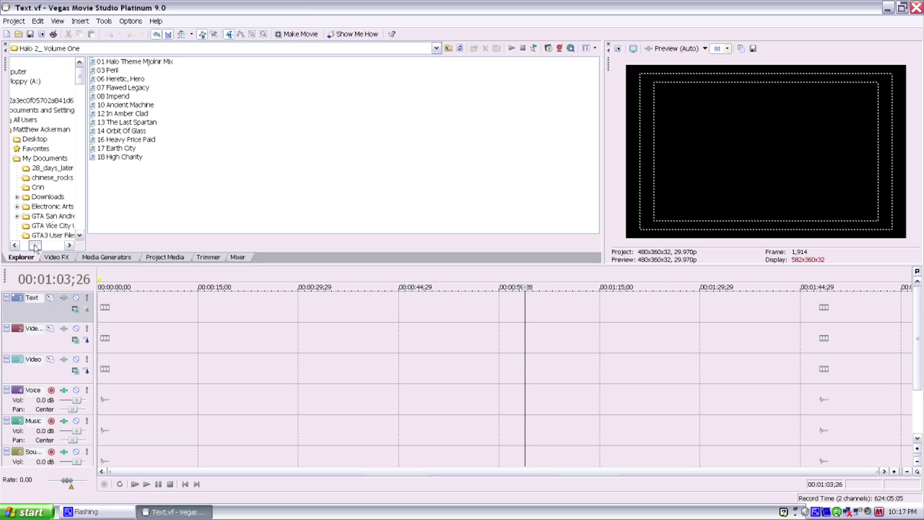
{"action": "left_click", "coordinate": [79, 235]}
{"action": "left_click", "coordinate": [80, 235]}
{"action": "left_click", "coordinate": [79, 235]}
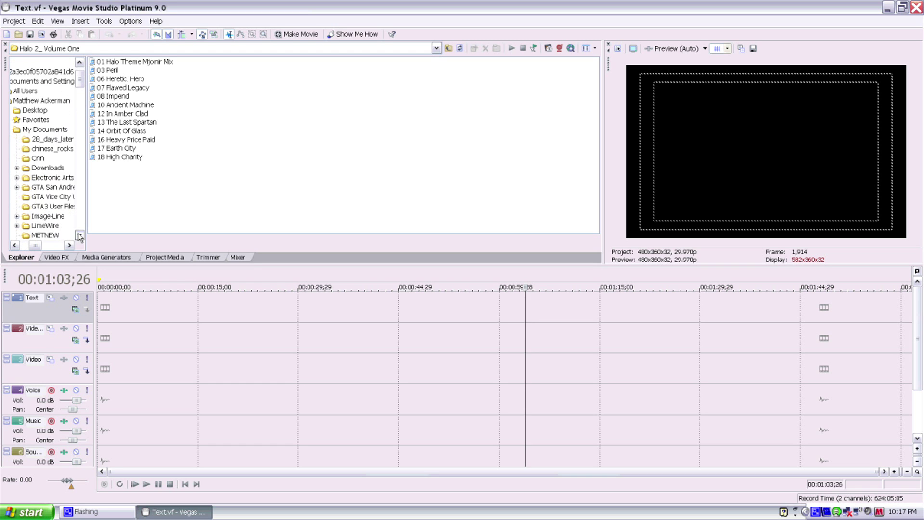
{"action": "left_click", "coordinate": [79, 235]}
{"action": "left_click", "coordinate": [79, 236]}
{"action": "left_click", "coordinate": [80, 236]}
{"action": "left_click", "coordinate": [80, 235]}
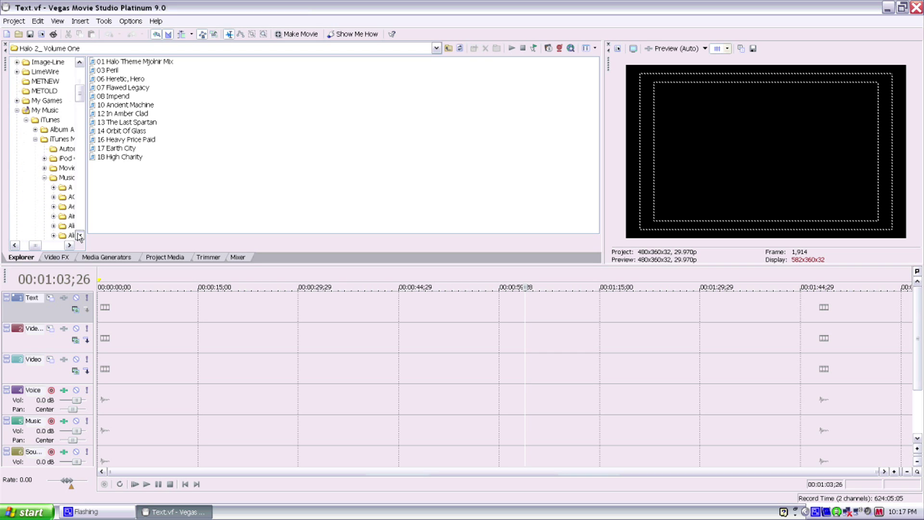
{"action": "left_click", "coordinate": [80, 236]}
{"action": "left_click", "coordinate": [79, 235]}
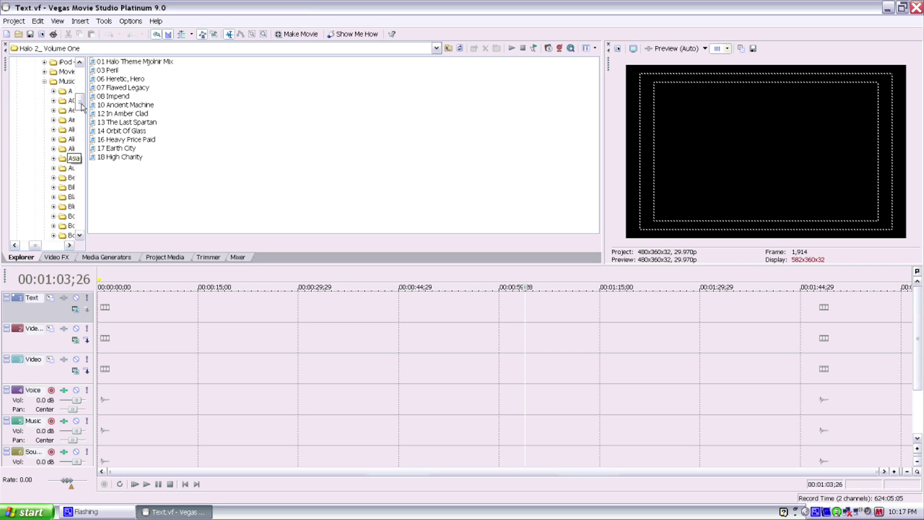
{"action": "left_click_drag", "start_coordinate": [82, 107], "coordinate": [83, 156]}
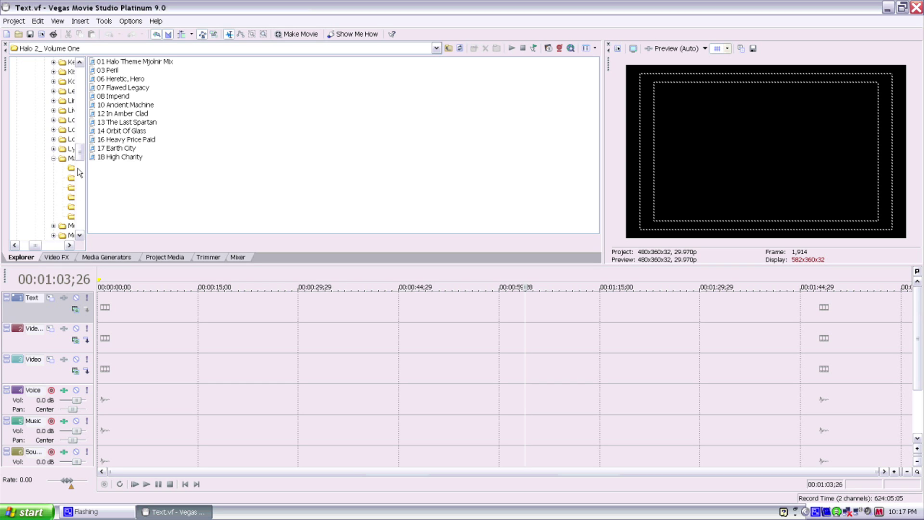
{"action": "left_click", "coordinate": [79, 173]}
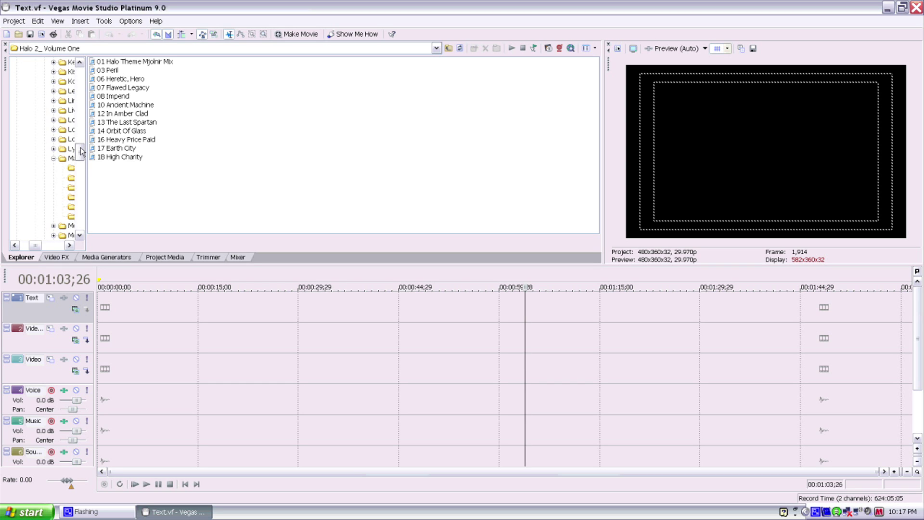
{"action": "left_click", "coordinate": [80, 178]}
{"action": "left_click", "coordinate": [80, 201]}
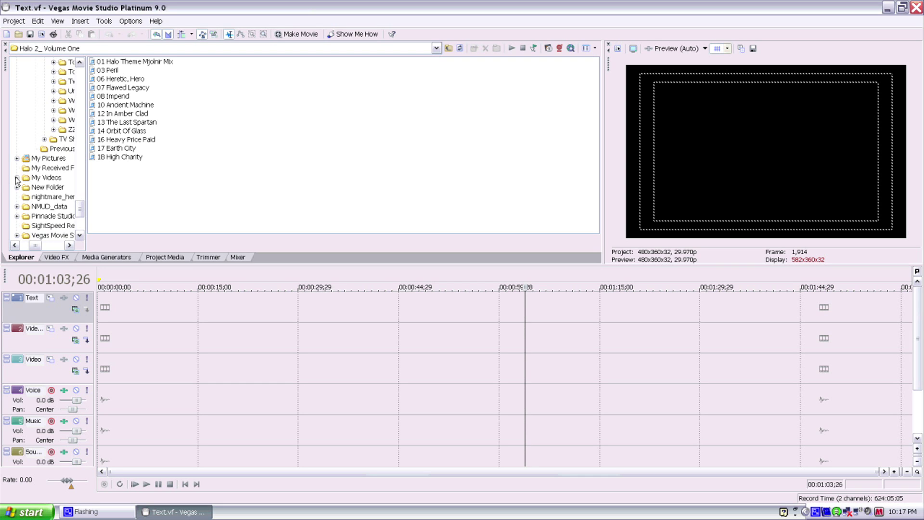
{"action": "left_click", "coordinate": [16, 178]}
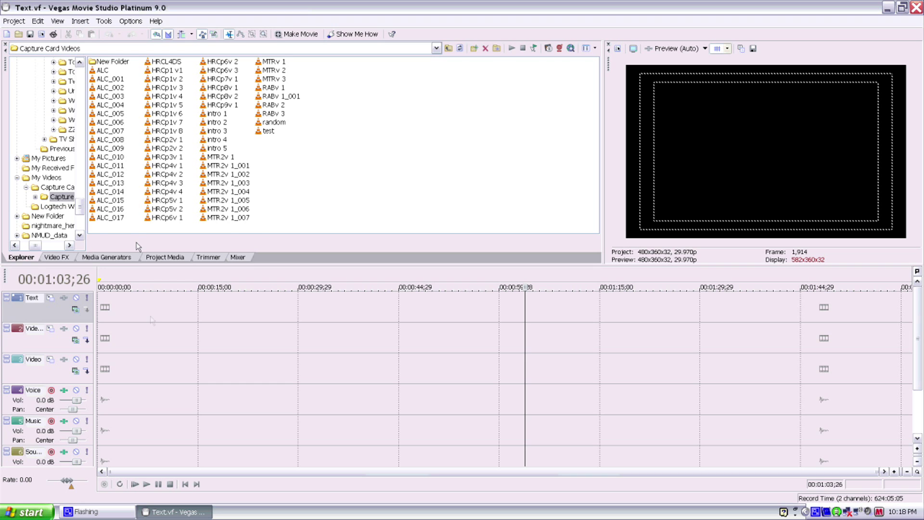
Try clips ALC_016, ALC_015, ALC_017 and ALC_012 one at a time on the Text track, deleting each one.
{"action": "left_click_drag", "start_coordinate": [110, 208], "coordinate": [120, 319]}
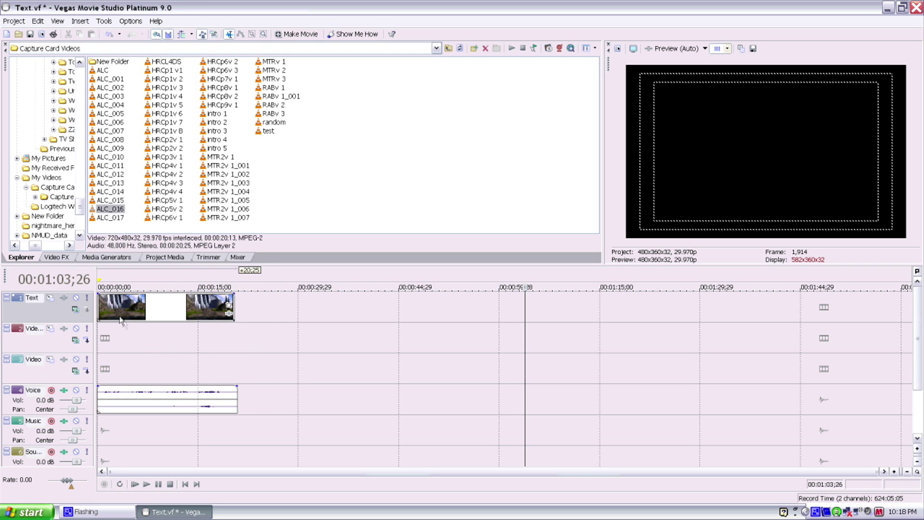
{"action": "right_click", "coordinate": [144, 311]}
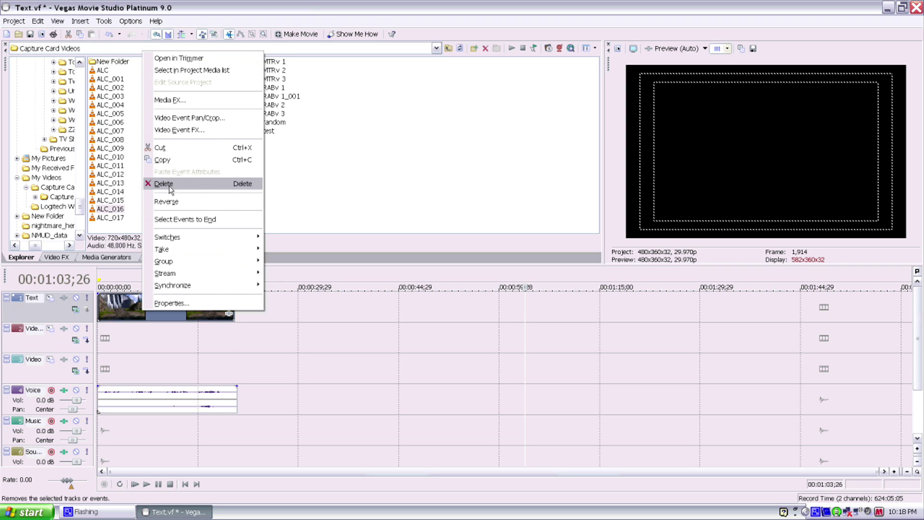
{"action": "left_click", "coordinate": [164, 184]}
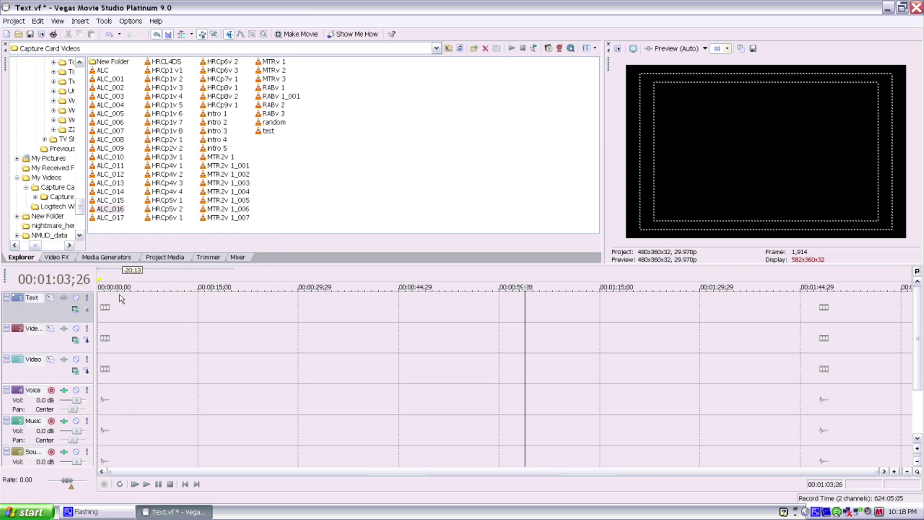
{"action": "left_click_drag", "start_coordinate": [110, 200], "coordinate": [113, 317]}
{"action": "right_click", "coordinate": [114, 318]}
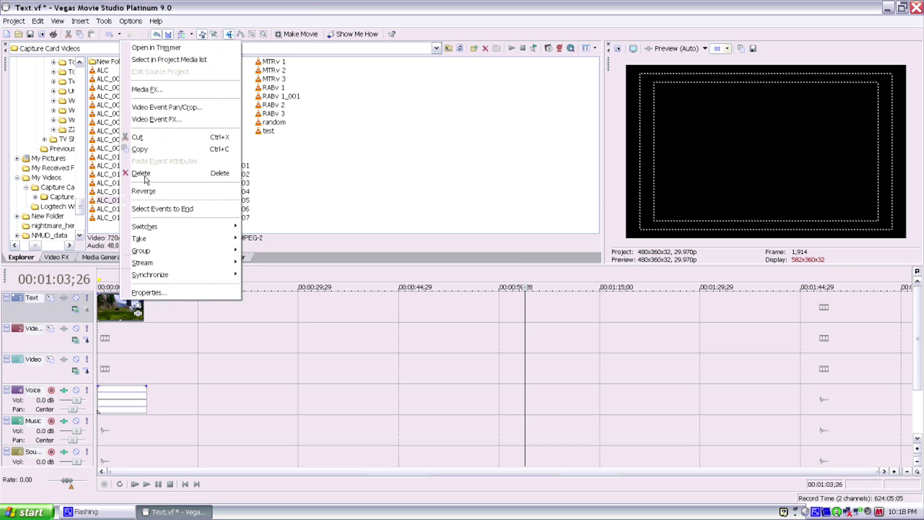
{"action": "left_click", "coordinate": [141, 174]}
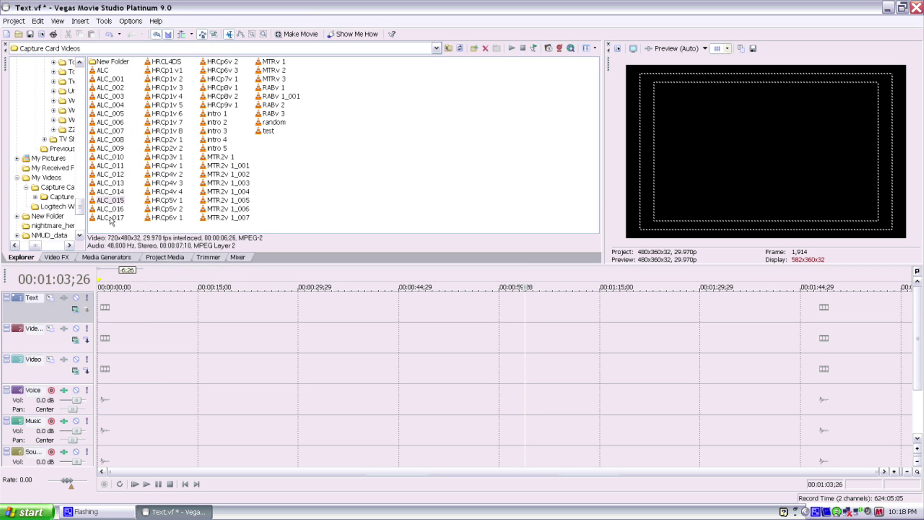
{"action": "left_click_drag", "start_coordinate": [112, 211], "coordinate": [120, 313]}
{"action": "right_click", "coordinate": [151, 311]}
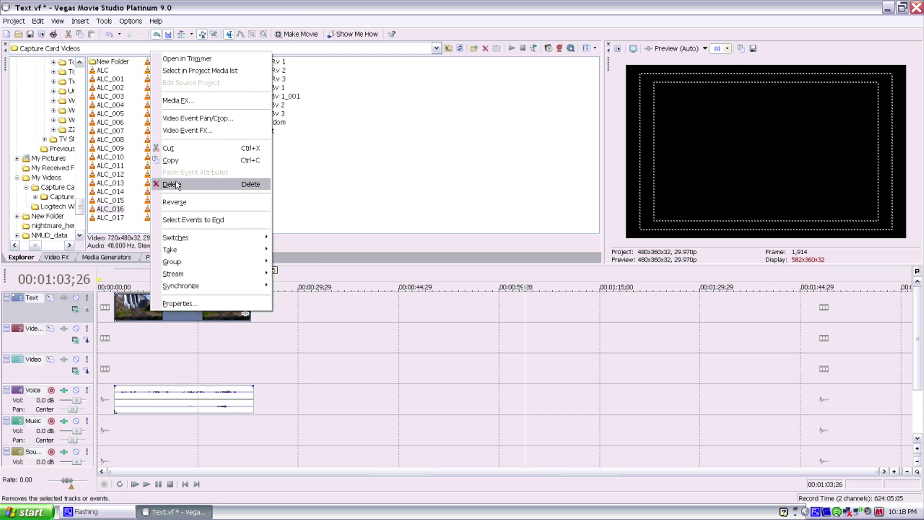
{"action": "left_click", "coordinate": [172, 184]}
{"action": "left_click_drag", "start_coordinate": [110, 218], "coordinate": [121, 309]}
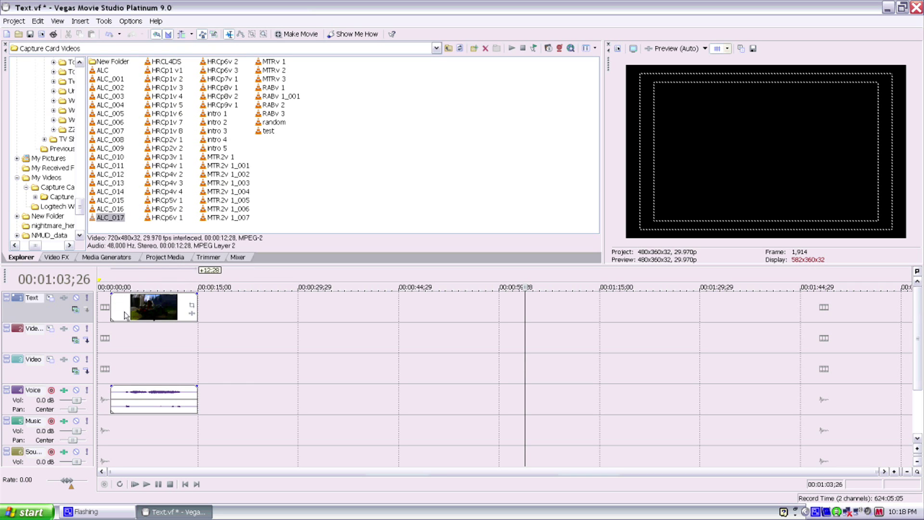
{"action": "right_click", "coordinate": [141, 309]}
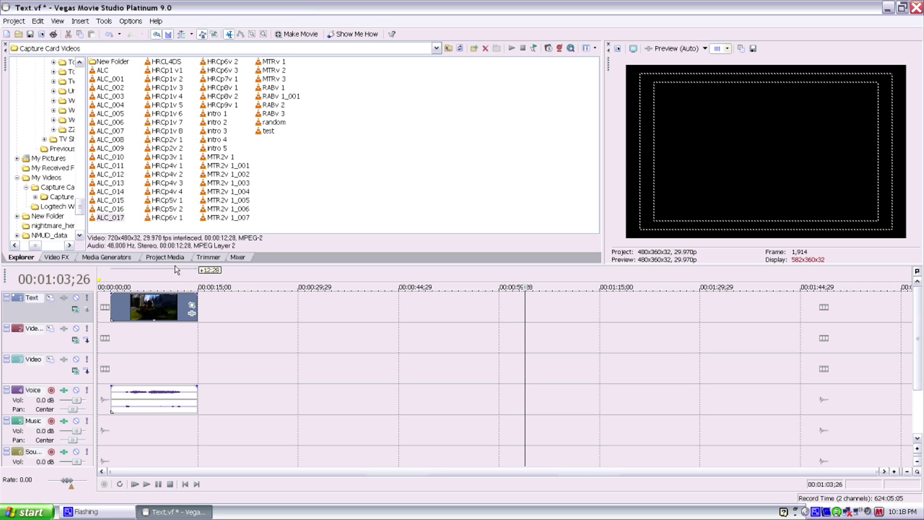
{"action": "left_click", "coordinate": [157, 187]}
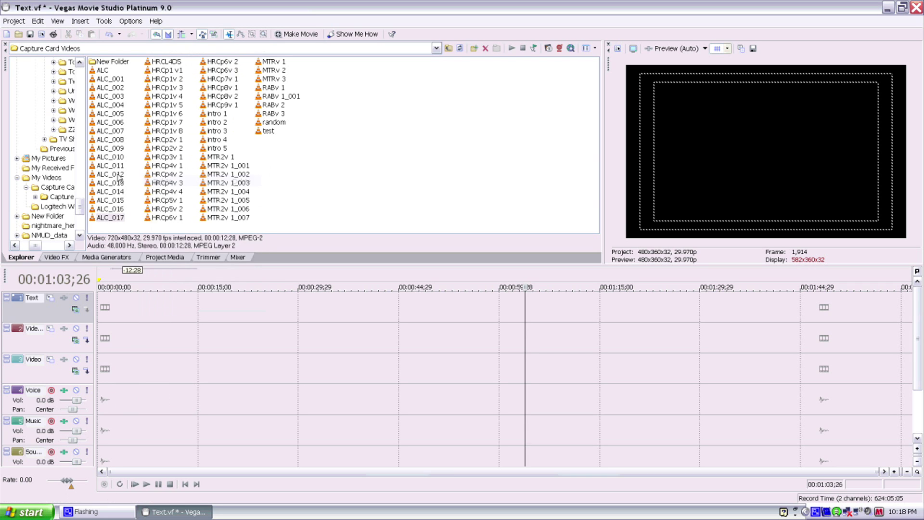
{"action": "left_click", "coordinate": [110, 174]}
{"action": "left_click_drag", "start_coordinate": [110, 174], "coordinate": [123, 315]}
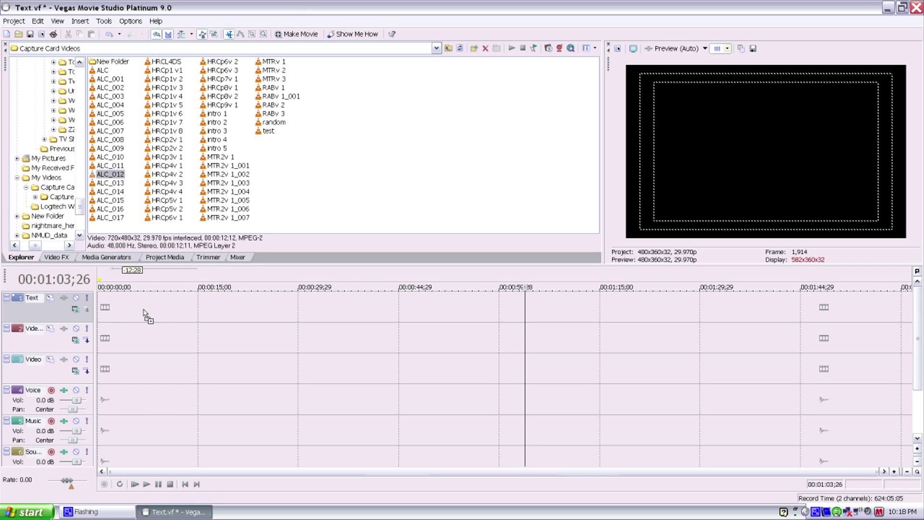
{"action": "right_click", "coordinate": [142, 308]}
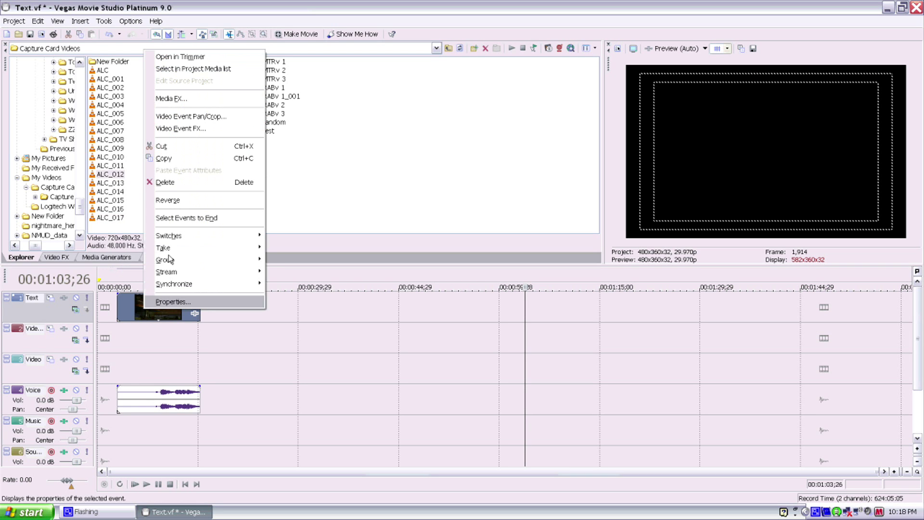
{"action": "left_click", "coordinate": [162, 182]}
Add clip ALC_014 near the start of the Text track and preview a frame at 00:00:20;29.
{"action": "left_click", "coordinate": [110, 192]}
{"action": "left_click_drag", "start_coordinate": [110, 192], "coordinate": [134, 315]}
{"action": "left_click", "coordinate": [238, 320]}
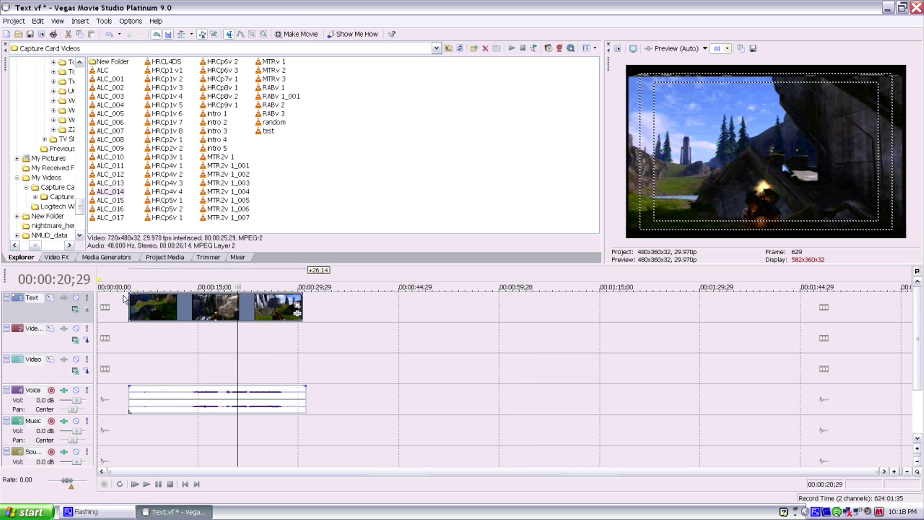
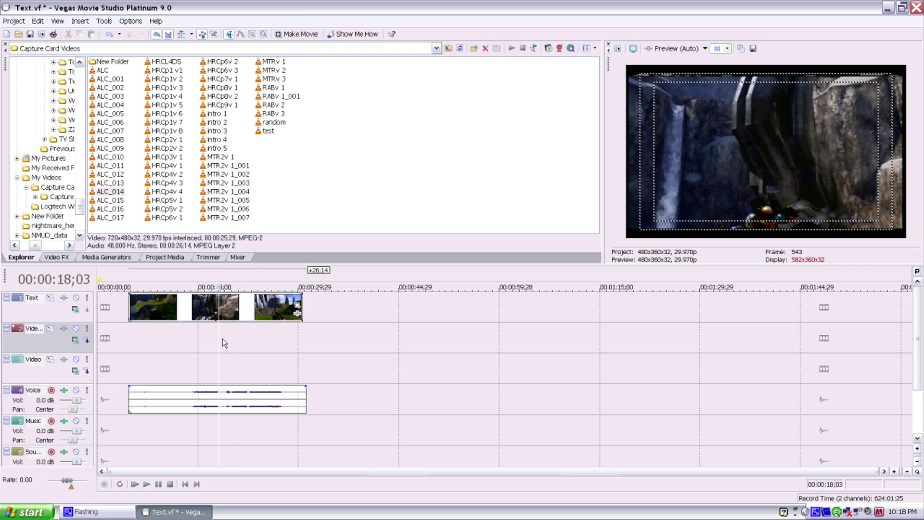
Split the ALC_014 clip at 00:00:18;03 and 00:00:25;12.
{"action": "key", "text": "s"}
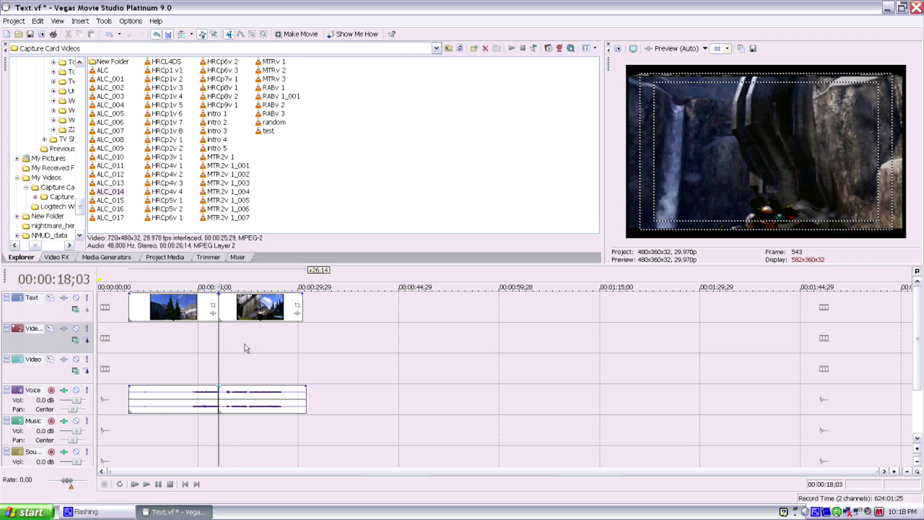
{"action": "left_click", "coordinate": [255, 347]}
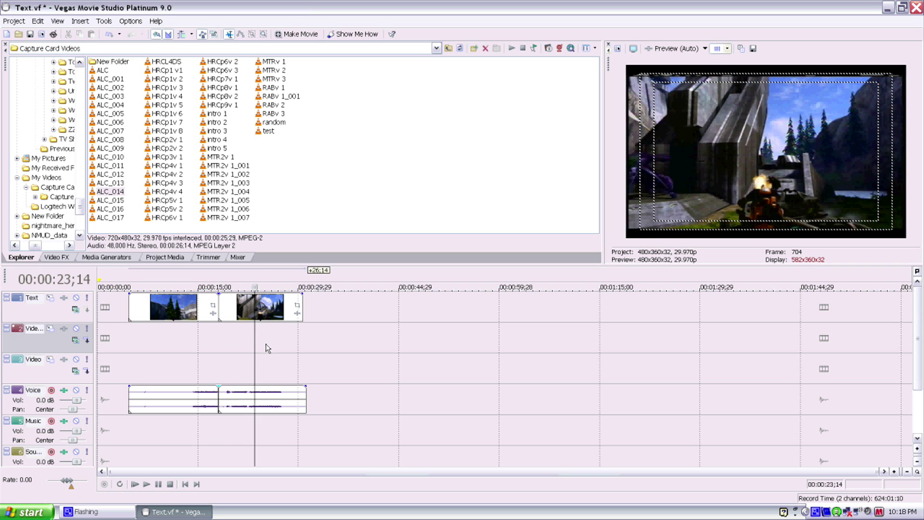
{"action": "left_click", "coordinate": [267, 344]}
{"action": "key", "text": "s"}
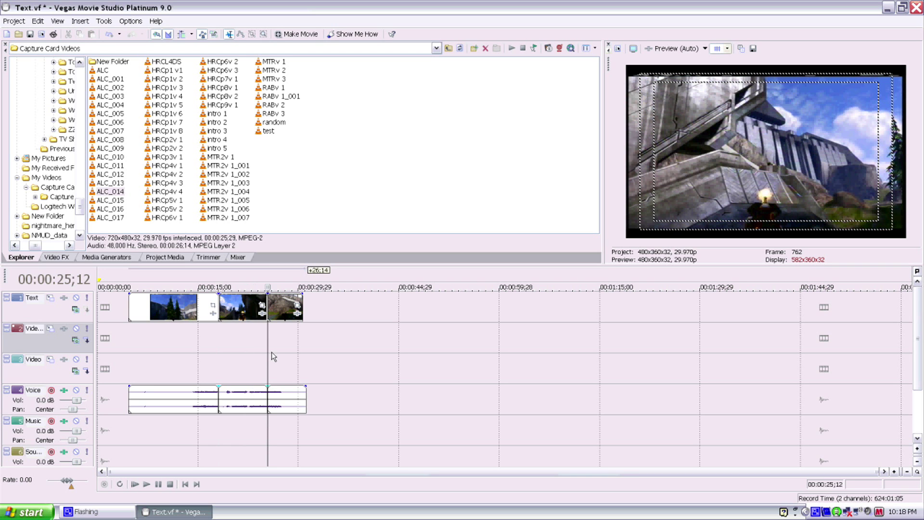
Delete the first and last pieces of the split clip and move the middle piece to the start of the second video track.
{"action": "right_click", "coordinate": [181, 310]}
{"action": "left_click", "coordinate": [207, 185]}
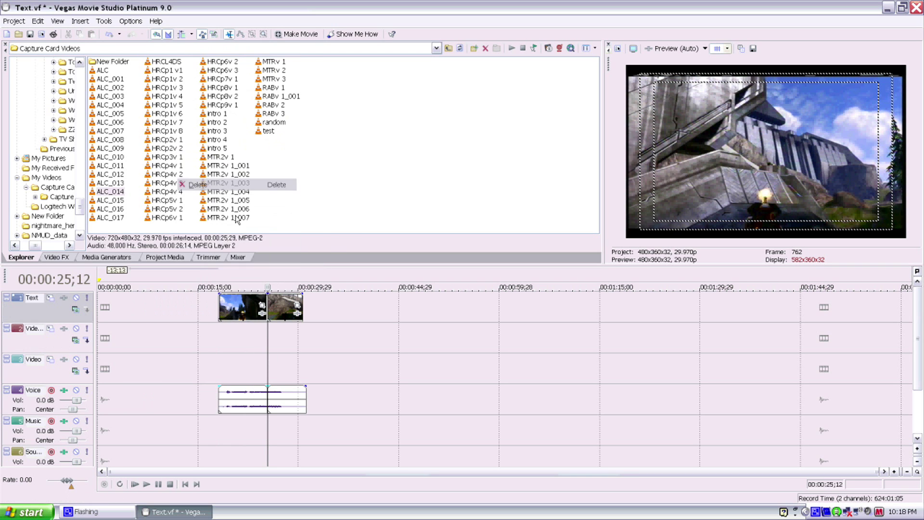
{"action": "right_click", "coordinate": [287, 304]}
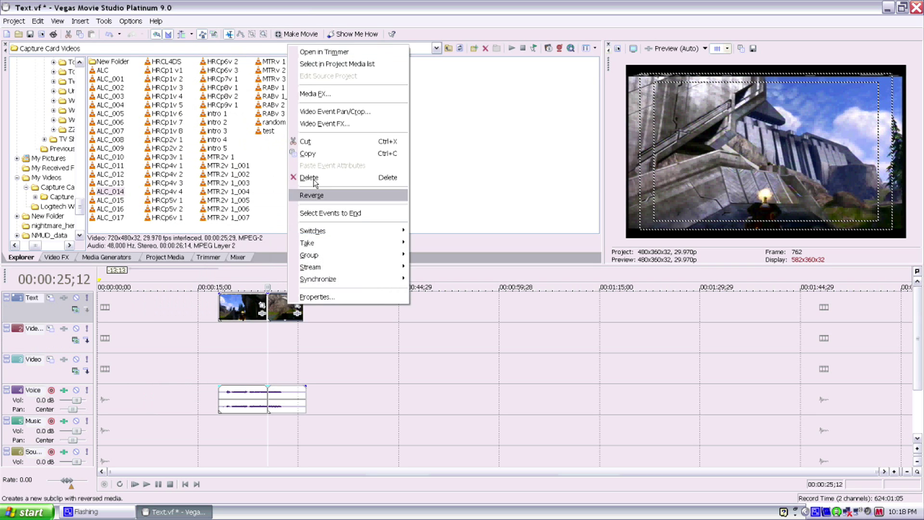
{"action": "left_click", "coordinate": [309, 178]}
{"action": "left_click_drag", "start_coordinate": [242, 329], "coordinate": [109, 302]}
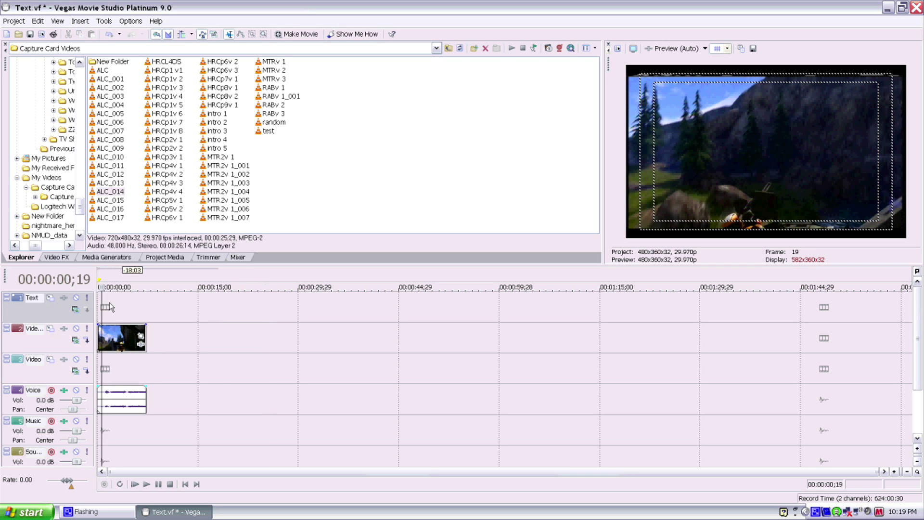
Insert text media on the Text track at the cursor and cut the sample wording down to one line reading "Text".
{"action": "right_click", "coordinate": [115, 306]}
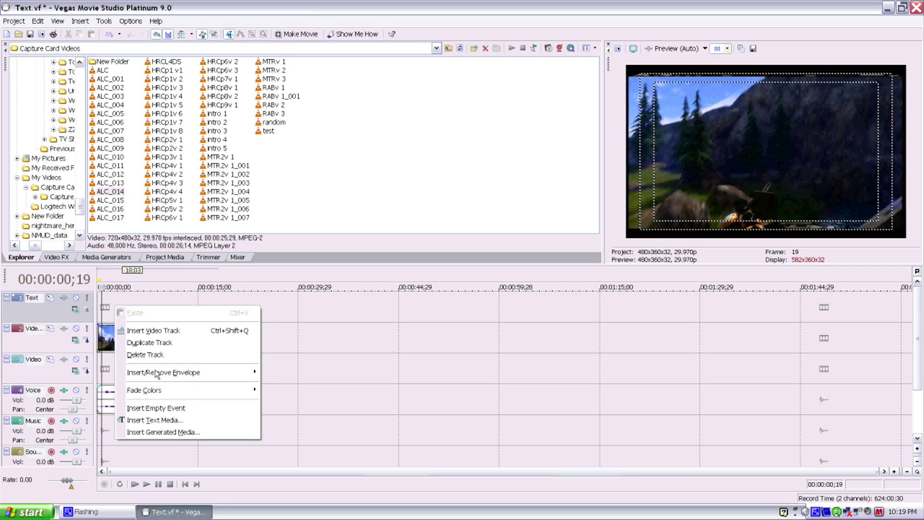
{"action": "left_click", "coordinate": [154, 420]}
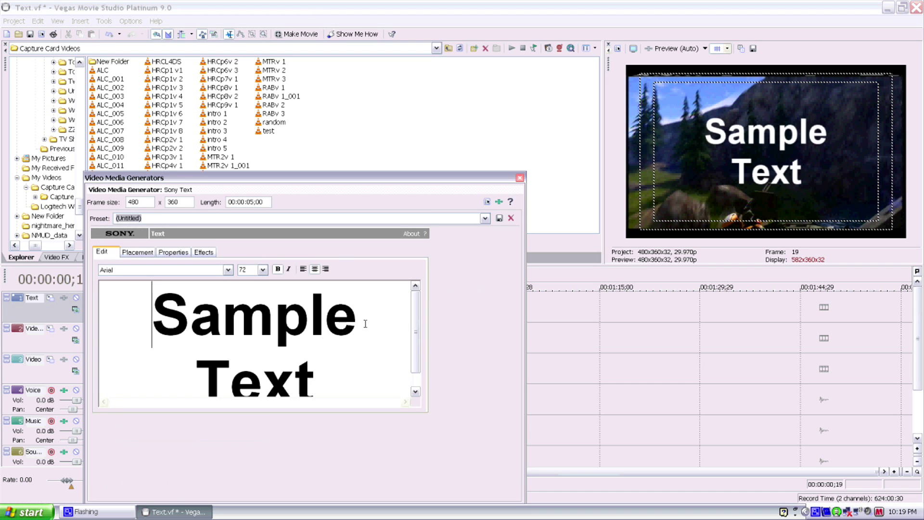
{"action": "left_click_drag", "start_coordinate": [363, 319], "coordinate": [156, 364]}
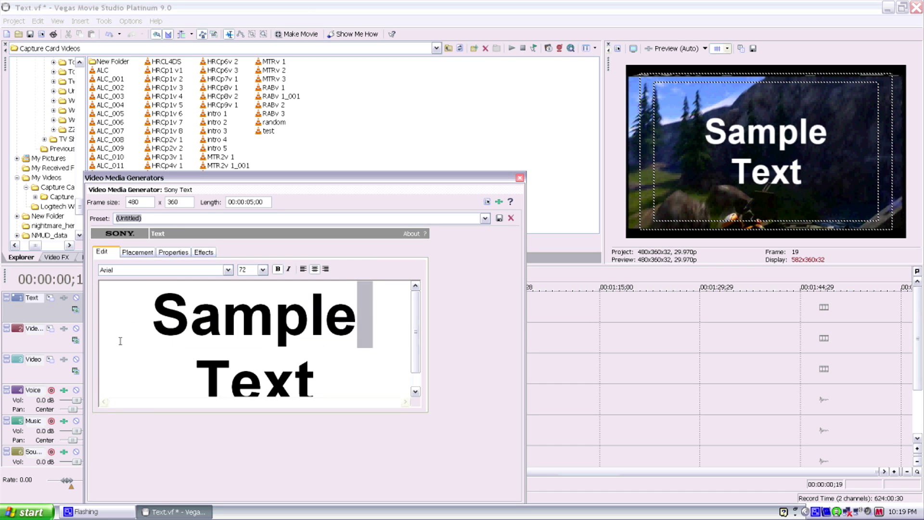
{"action": "key", "text": "Delete"}
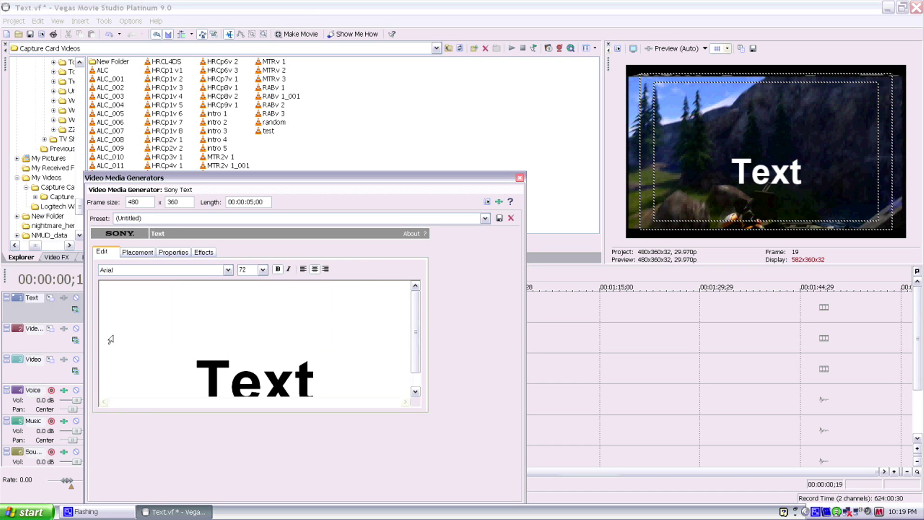
{"action": "key", "text": "Delete"}
{"action": "left_click", "coordinate": [345, 371]}
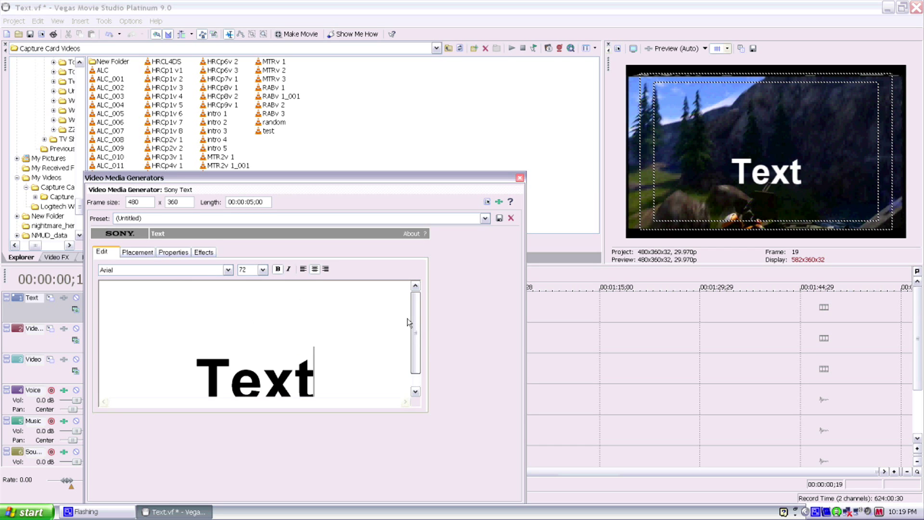
{"action": "left_click", "coordinate": [195, 361]}
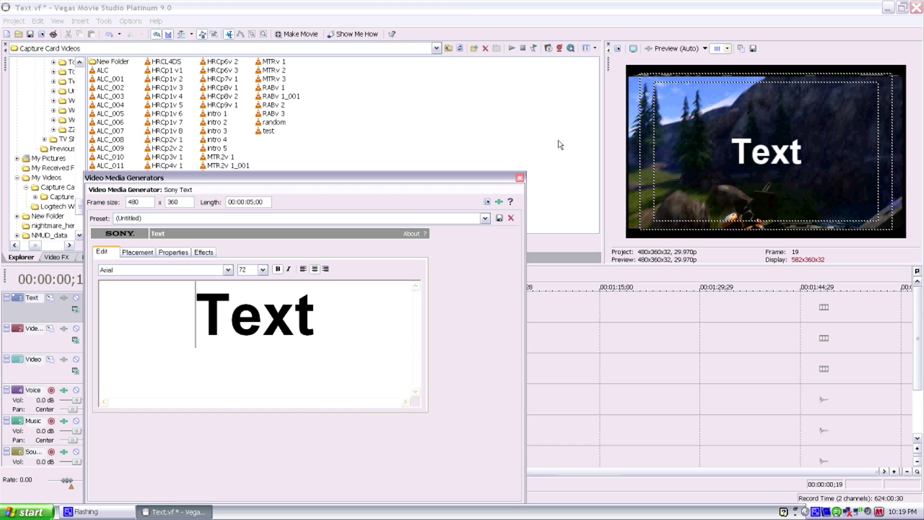
{"action": "left_click", "coordinate": [520, 178]}
{"action": "left_click_drag", "start_coordinate": [114, 310], "coordinate": [114, 310]}
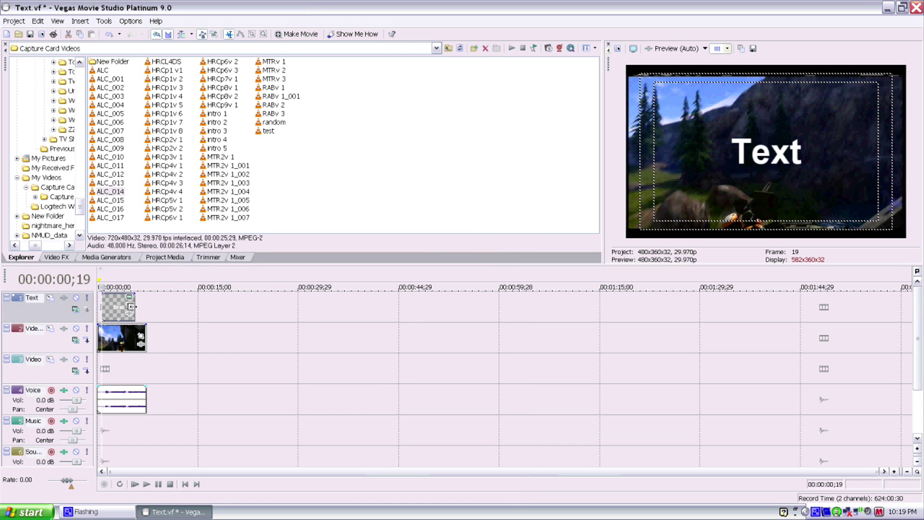
{"action": "left_click", "coordinate": [128, 298]}
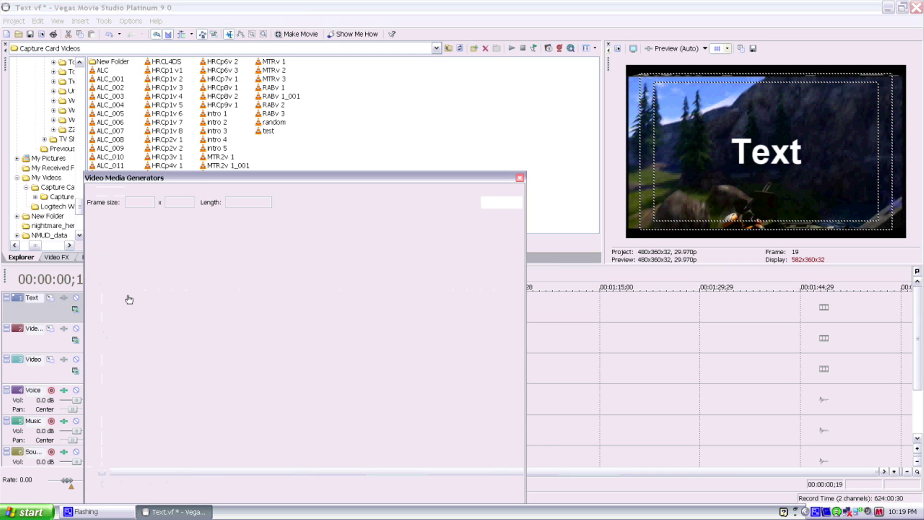
{"action": "left_click", "coordinate": [519, 177]}
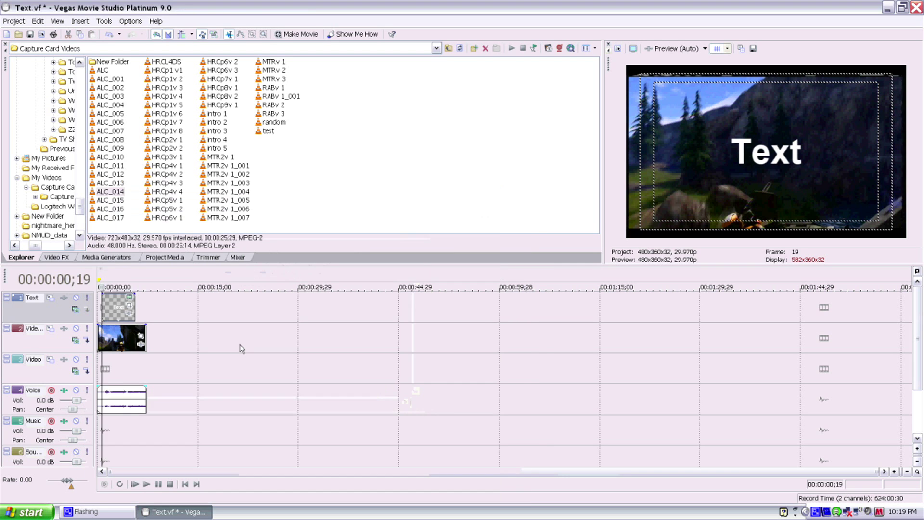
Add a single Sony Cookie Cutter effect to the text event on the Text track.
{"action": "left_click", "coordinate": [131, 314]}
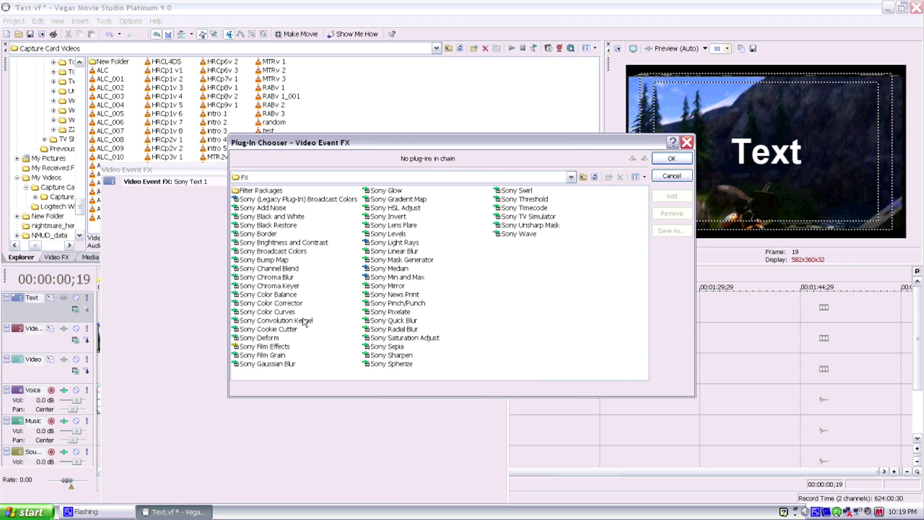
{"action": "left_click", "coordinate": [285, 330]}
{"action": "double_click", "coordinate": [285, 330]}
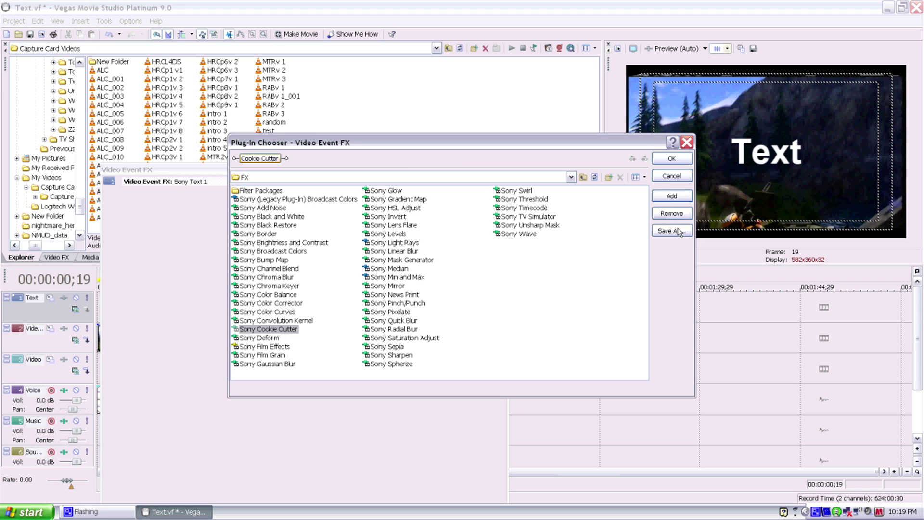
{"action": "left_click", "coordinate": [672, 197]}
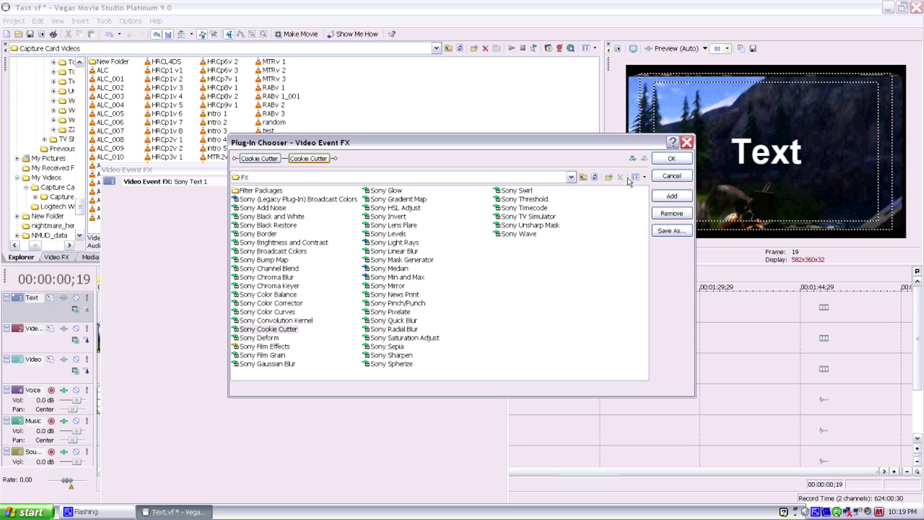
{"action": "left_click", "coordinate": [254, 161]}
{"action": "left_click", "coordinate": [672, 213]}
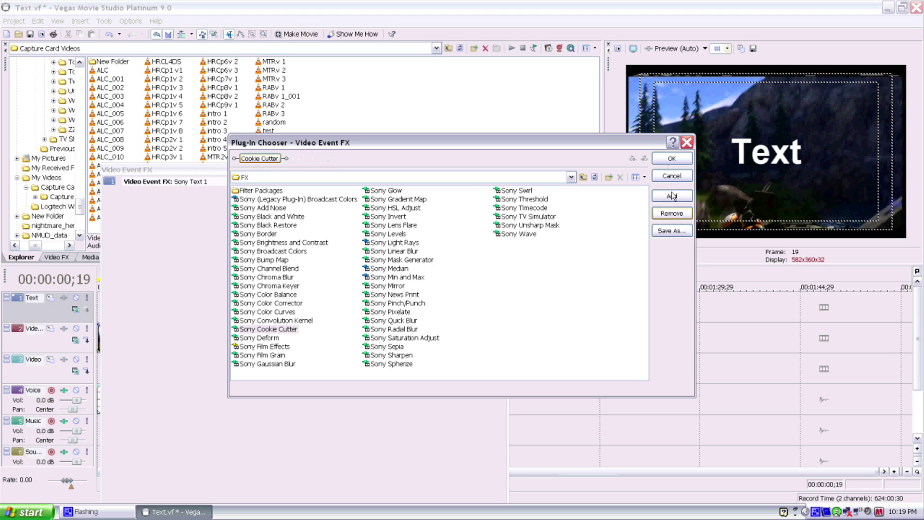
{"action": "left_click", "coordinate": [672, 159]}
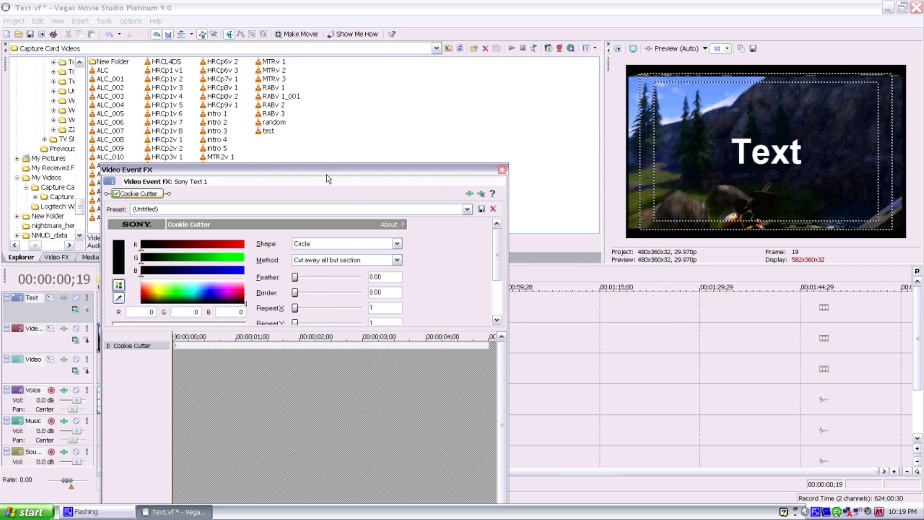
Step through the Cookie Cutter timeline to 00:00:03;10, checking in the preview where the dark wall meets the text.
{"action": "left_click_drag", "start_coordinate": [326, 168], "coordinate": [319, 135]}
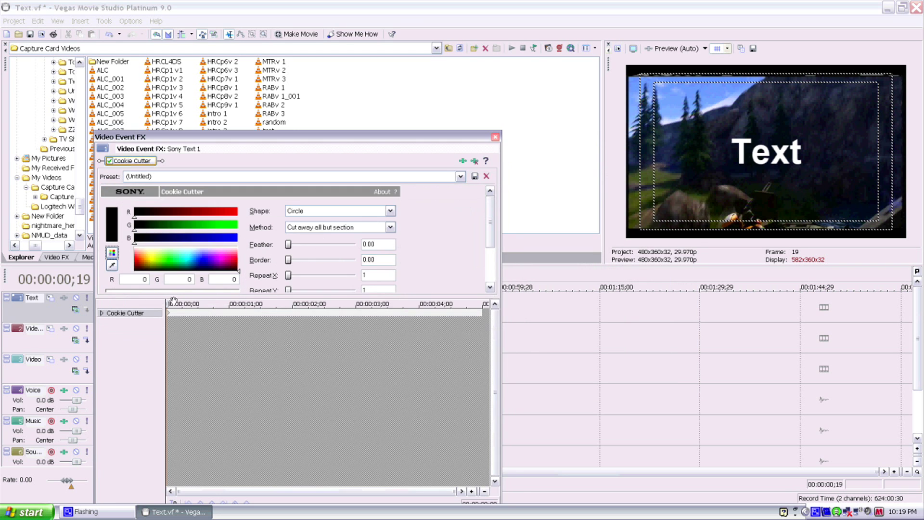
{"action": "left_click", "coordinate": [178, 312]}
{"action": "left_click", "coordinate": [189, 313]}
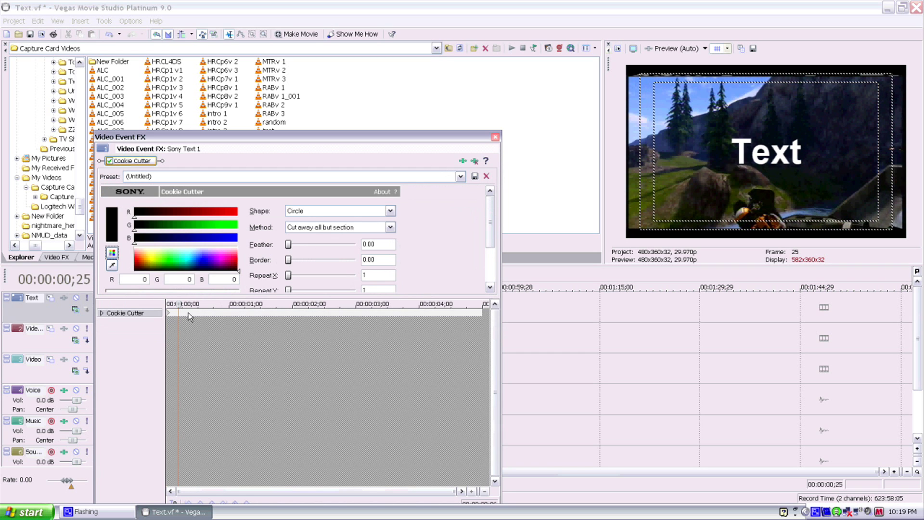
{"action": "left_click", "coordinate": [202, 313]}
{"action": "left_click", "coordinate": [212, 312]}
{"action": "left_click", "coordinate": [231, 313]}
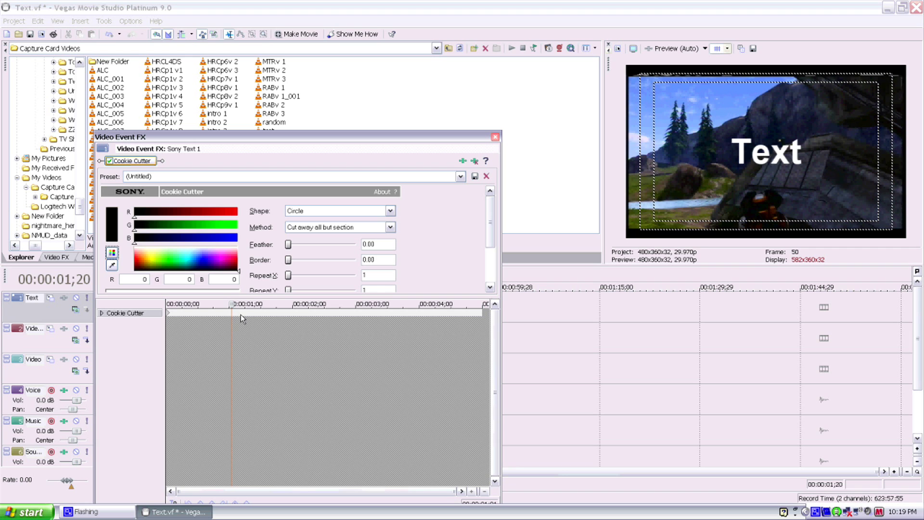
{"action": "left_click", "coordinate": [243, 313]}
{"action": "left_click", "coordinate": [255, 313]}
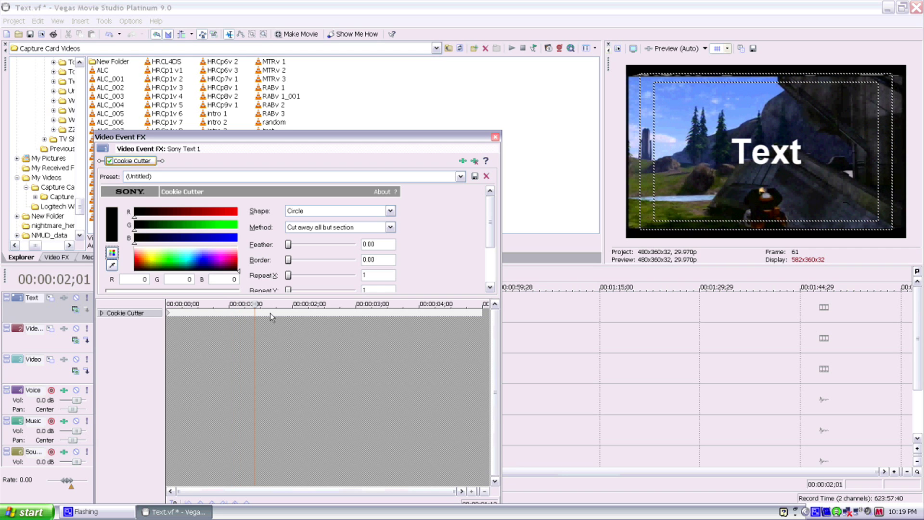
{"action": "left_click", "coordinate": [270, 313]}
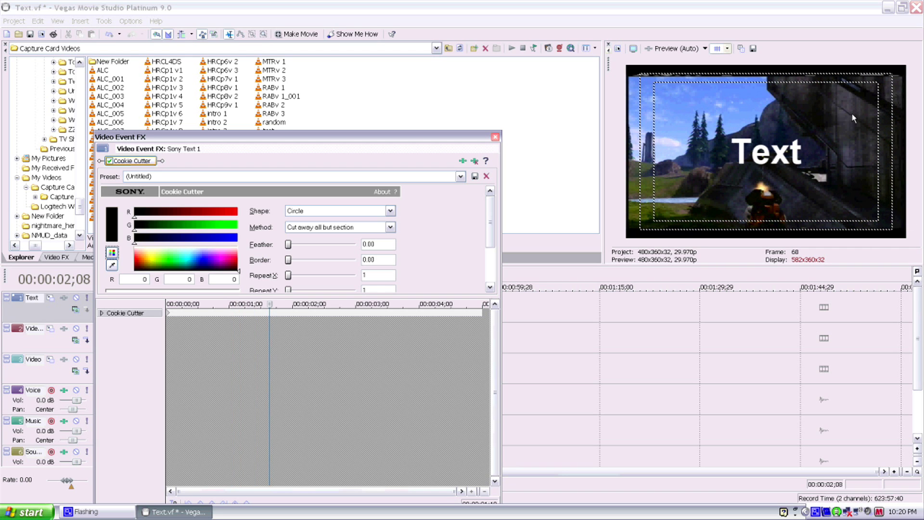
{"action": "left_click", "coordinate": [276, 313]}
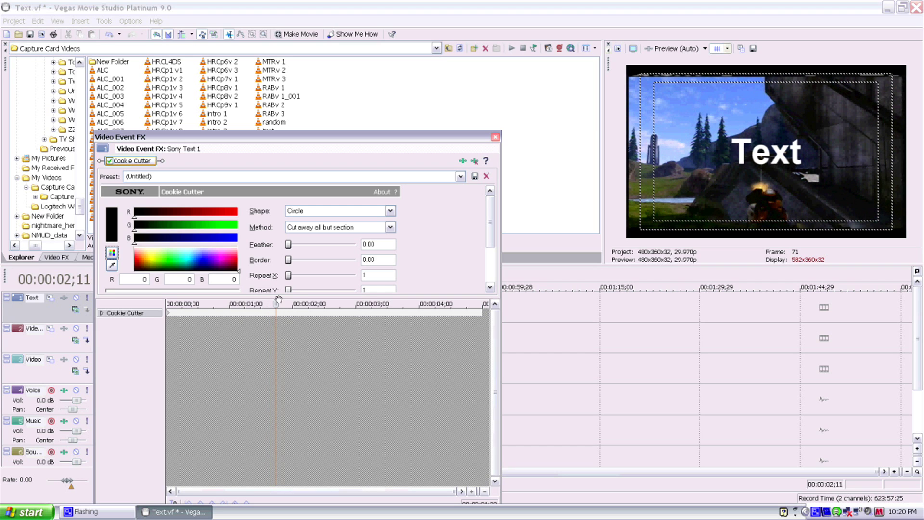
{"action": "left_click", "coordinate": [292, 313]}
{"action": "left_click", "coordinate": [300, 313]}
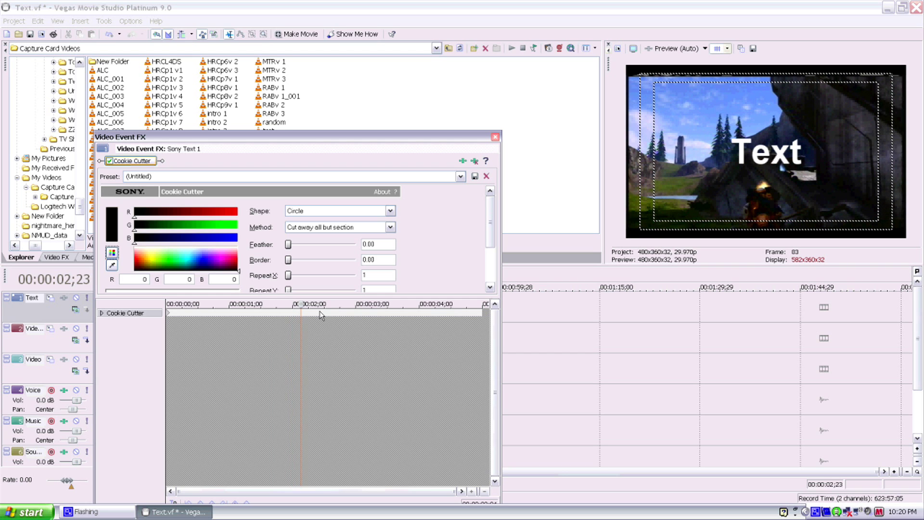
{"action": "left_click", "coordinate": [321, 314]}
{"action": "left_click", "coordinate": [329, 311]}
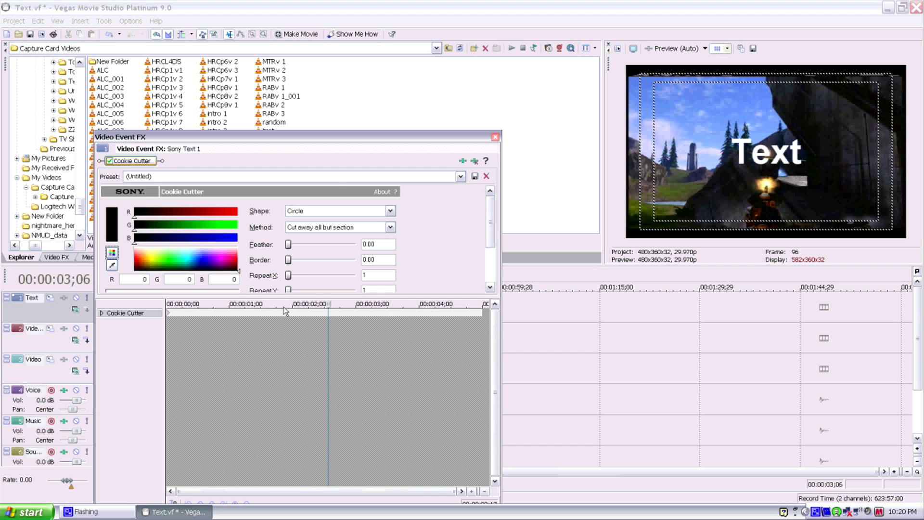
{"action": "left_click", "coordinate": [337, 312]}
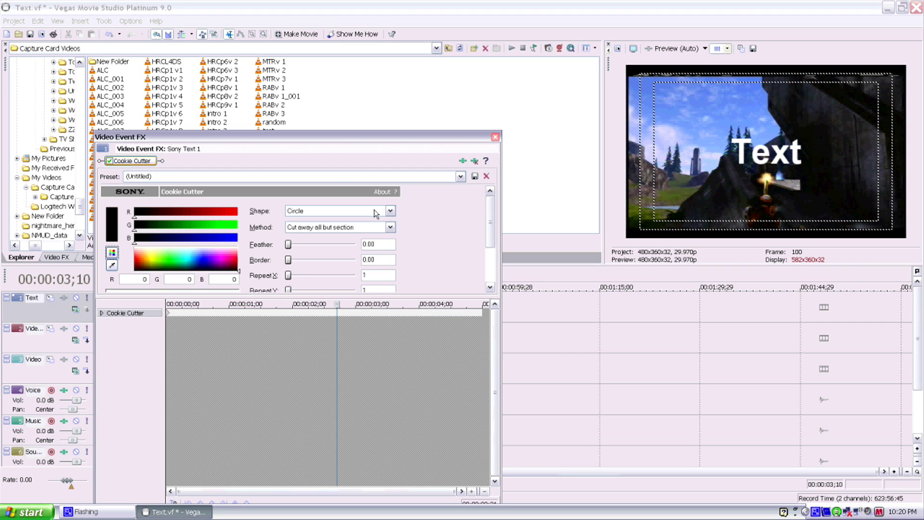
Try moving the Cookie Cutter centre to X 0.404 and Y 0.613 at 00:00:03;10.
{"action": "scroll", "coordinate": [490, 219], "scroll_direction": "down", "scroll_amount": 2}
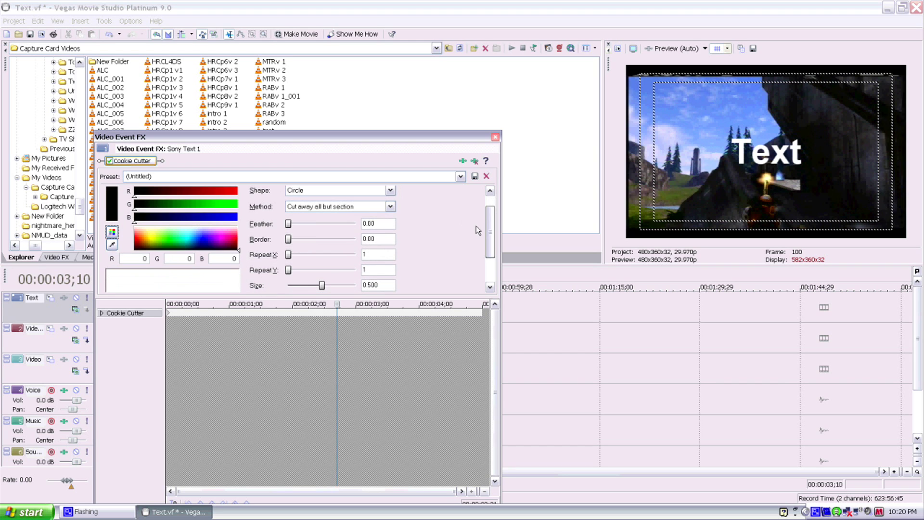
{"action": "scroll", "coordinate": [483, 224], "scroll_direction": "down", "scroll_amount": 3}
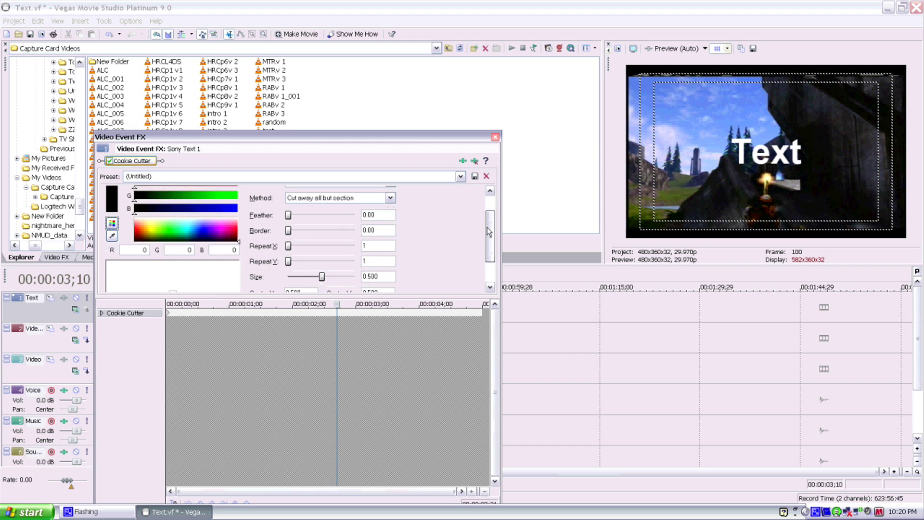
{"action": "left_click", "coordinate": [171, 276]}
{"action": "mouse_move", "coordinate": [170, 278]}
{"action": "left_mouse_down"}
{"action": "mouse_move", "coordinate": [218, 248]}
{"action": "mouse_move", "coordinate": [158, 282]}
{"action": "left_mouse_up"}
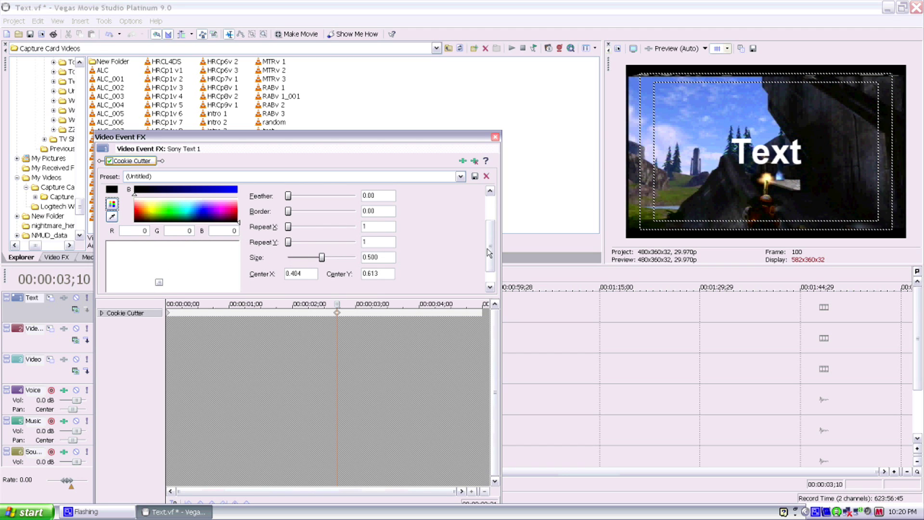
At 00:00:03;10, set the Cookie Cutter to Cut away section with its centre at X 1.000, Y 0.000 and size 0.420.
{"action": "scroll", "coordinate": [484, 227], "scroll_direction": "up", "scroll_amount": 3}
{"action": "left_click", "coordinate": [390, 227]}
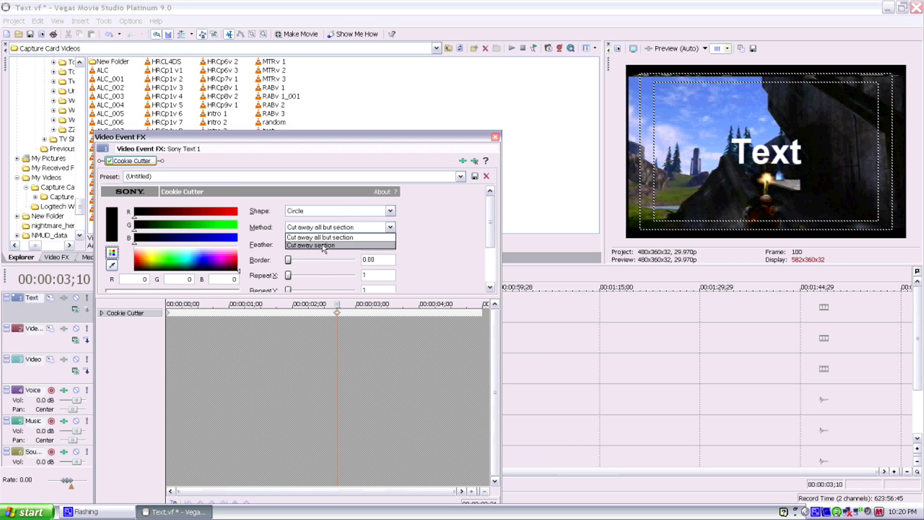
{"action": "left_click", "coordinate": [322, 245]}
{"action": "left_click_drag", "start_coordinate": [489, 223], "coordinate": [457, 260]}
{"action": "left_click_drag", "start_coordinate": [159, 260], "coordinate": [277, 195]}
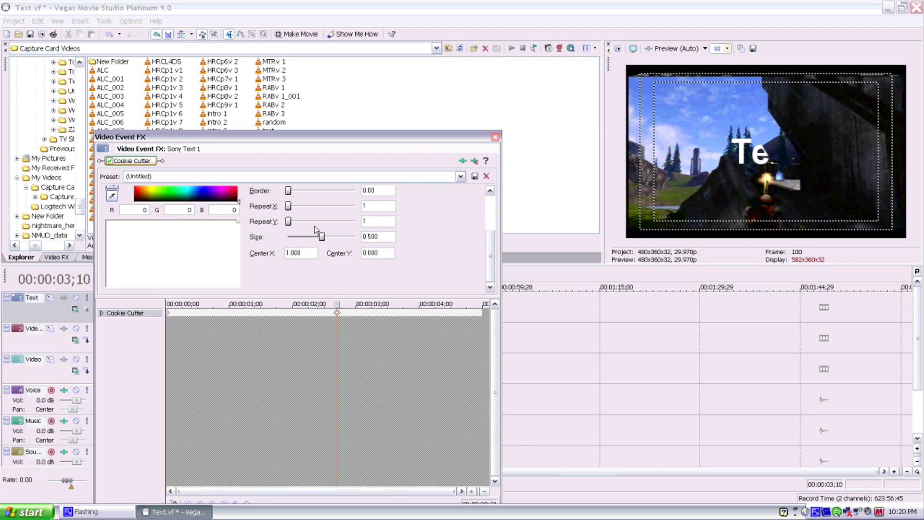
{"action": "left_click_drag", "start_coordinate": [322, 239], "coordinate": [317, 238]}
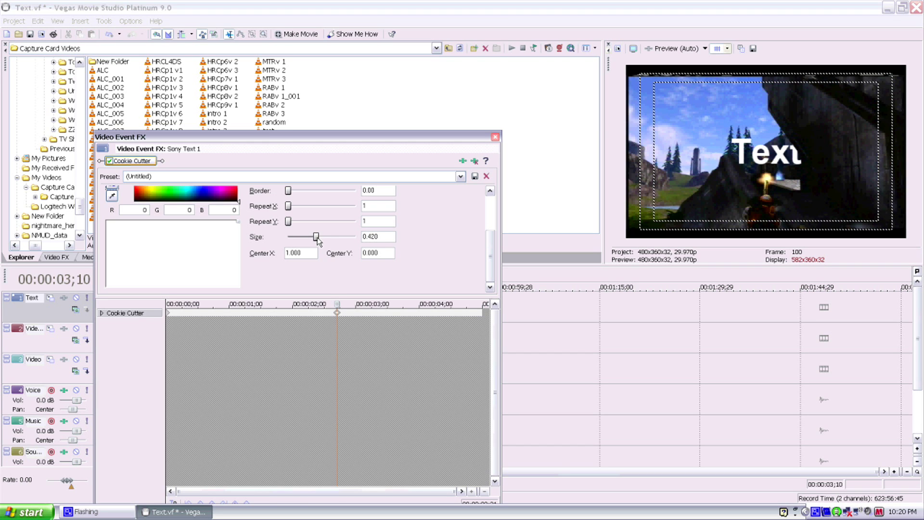
At 00:00:03;12, keyframe the Cookie Cutter with its centre Y at 0.246 and size 0.370.
{"action": "left_click", "coordinate": [338, 304]}
{"action": "left_click_drag", "start_coordinate": [339, 303], "coordinate": [342, 304]}
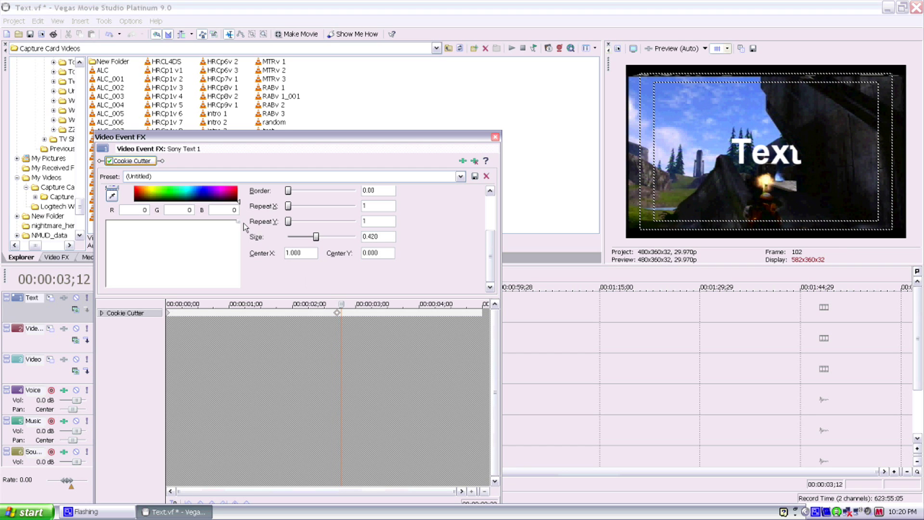
{"action": "mouse_move", "coordinate": [238, 219]}
{"action": "left_mouse_down"}
{"action": "mouse_move", "coordinate": [337, 237]}
{"action": "mouse_move", "coordinate": [320, 245]}
{"action": "mouse_move", "coordinate": [302, 237]}
{"action": "mouse_move", "coordinate": [314, 236]}
{"action": "left_mouse_up"}
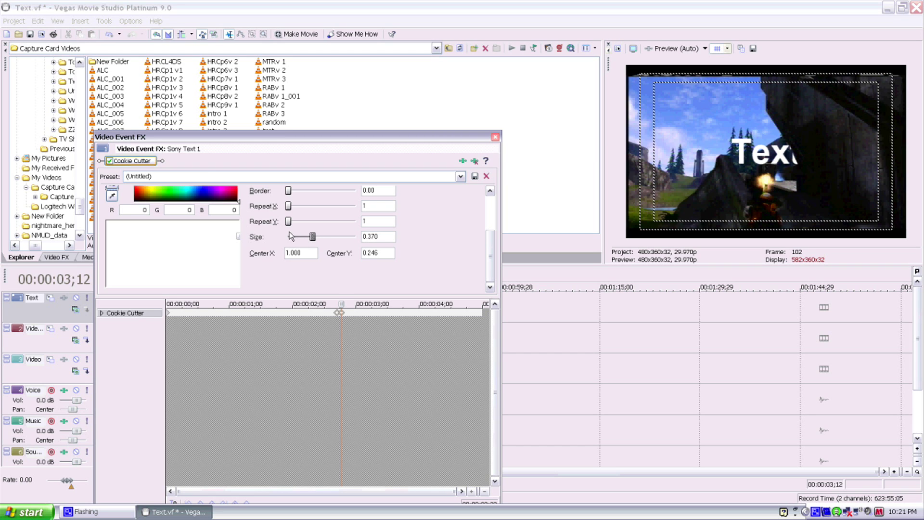
Keyframe the Cookie Cutter centre at X 0.971, Y 0.296 for 00:00:03;17 and at X 0.975, Y 0.458 for 00:00:03;21.
{"action": "left_click", "coordinate": [340, 312]}
{"action": "left_click", "coordinate": [351, 312]}
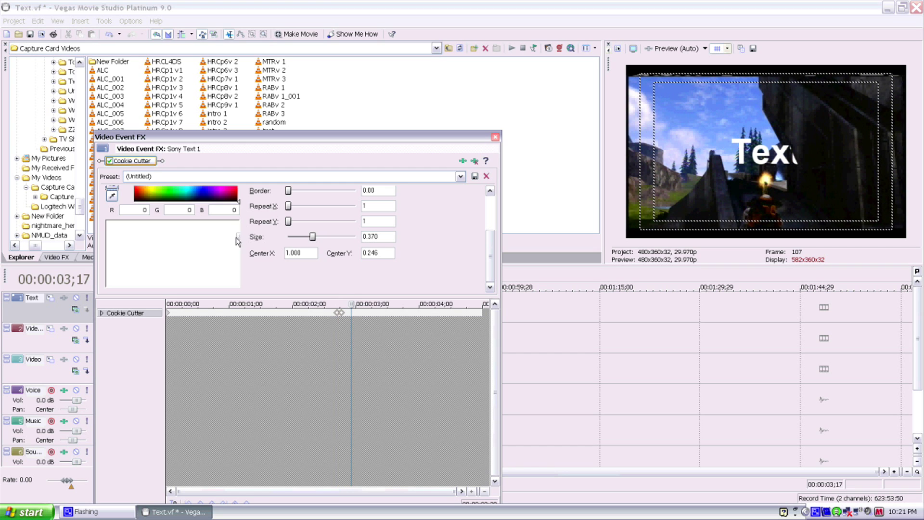
{"action": "left_click_drag", "start_coordinate": [238, 237], "coordinate": [235, 241]}
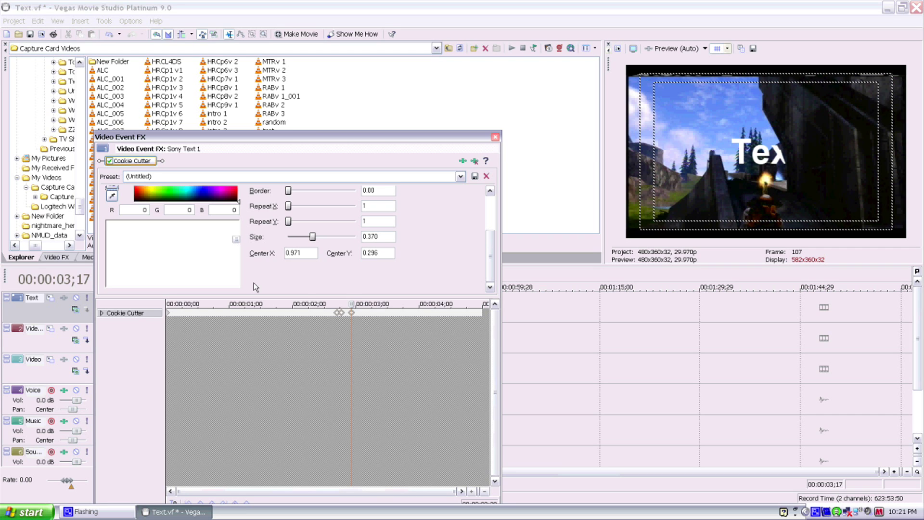
{"action": "left_click", "coordinate": [359, 313]}
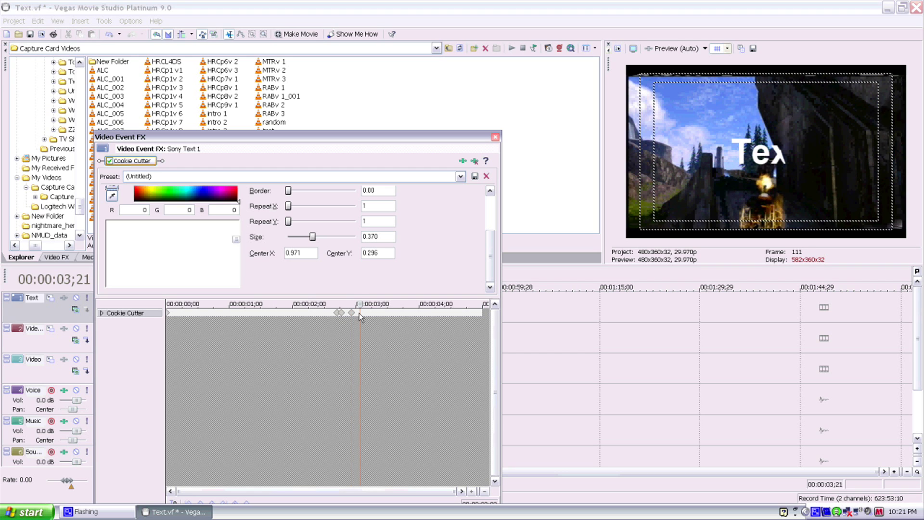
{"action": "left_click_drag", "start_coordinate": [235, 239], "coordinate": [236, 253]}
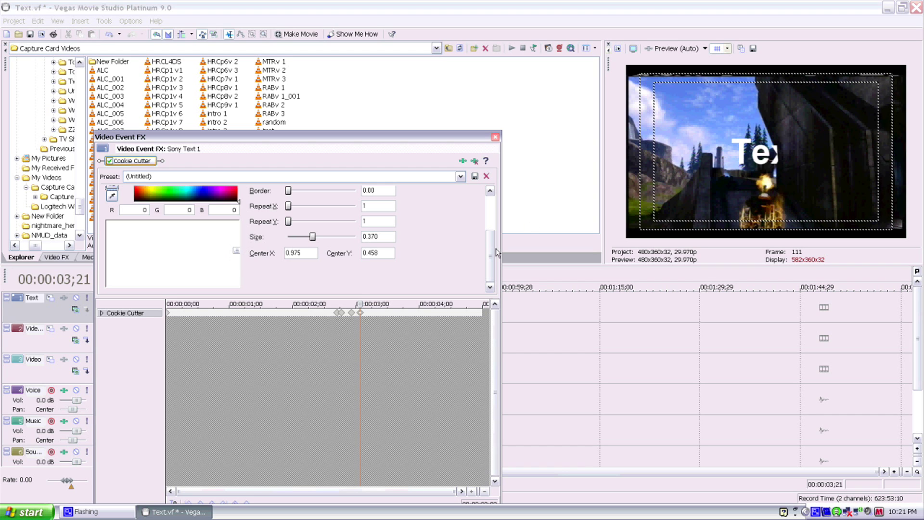
At 00:00:03;21, change the Cookie Cutter shape to Square and move its centre to X 0.904, Y 0.479.
{"action": "left_click_drag", "start_coordinate": [493, 250], "coordinate": [487, 209]}
{"action": "left_click", "coordinate": [391, 211]}
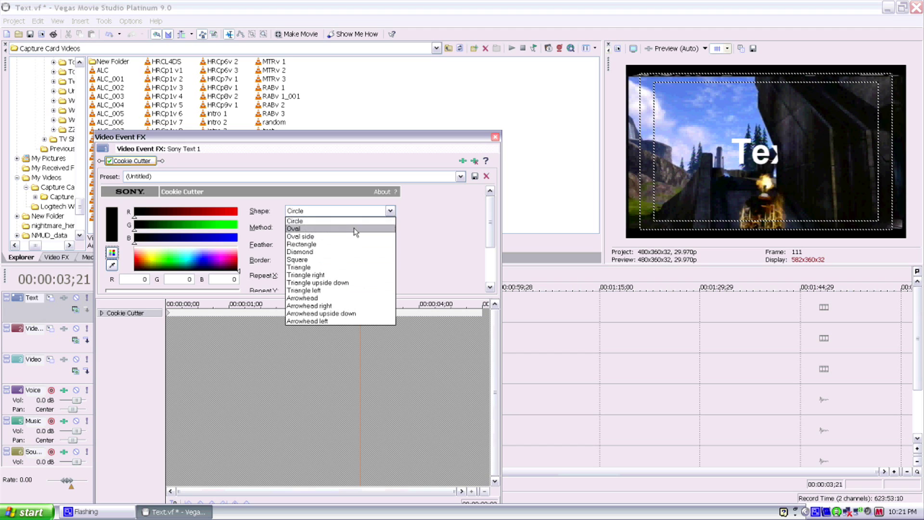
{"action": "left_click", "coordinate": [297, 260]}
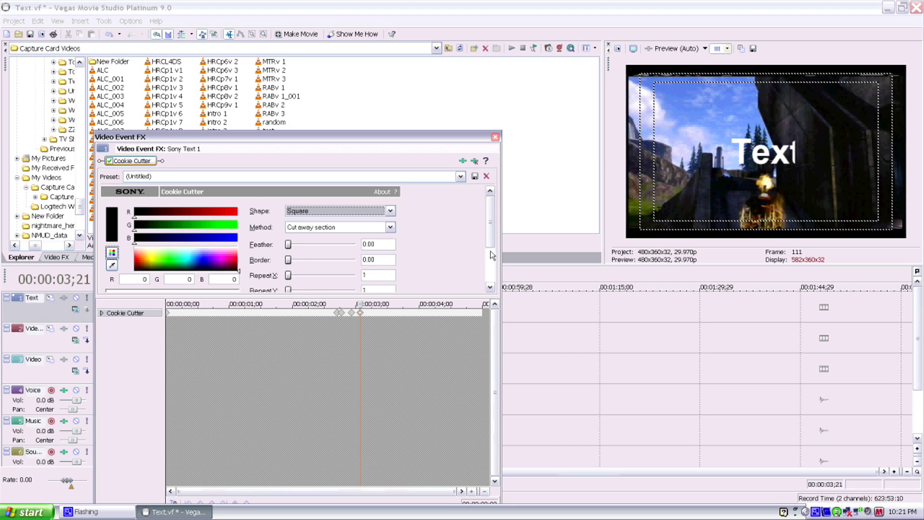
{"action": "scroll", "coordinate": [492, 255], "scroll_direction": "down", "scroll_amount": 3}
{"action": "left_click_drag", "start_coordinate": [235, 262], "coordinate": [226, 264]}
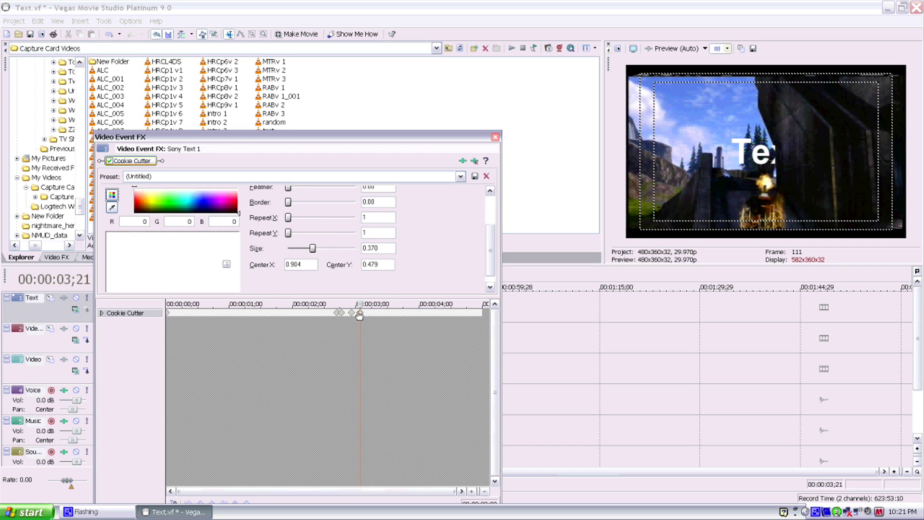
Keyframe the Cookie Cutter centre at X 0.875, Y 0.479 for 00:00:03;25 and at X 0.889, Y 0.479 for 00:00:03;28.
{"action": "left_click", "coordinate": [368, 314]}
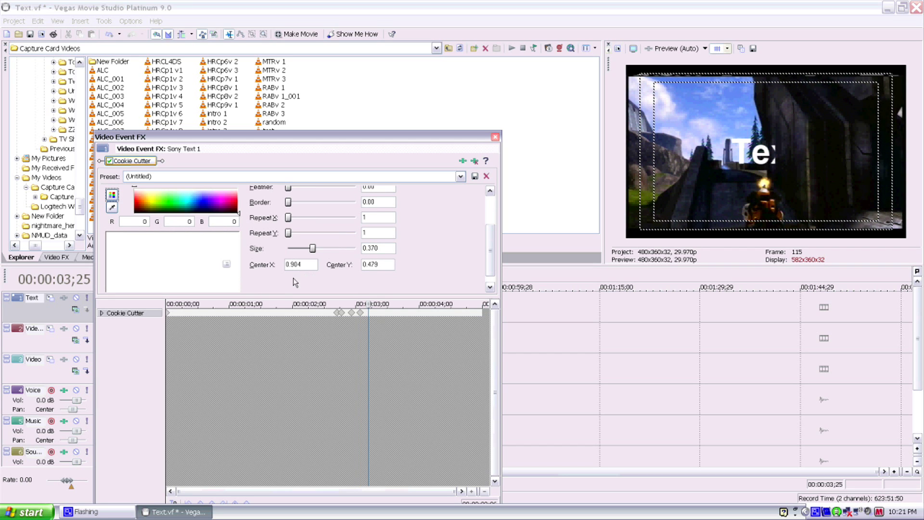
{"action": "left_click_drag", "start_coordinate": [228, 265], "coordinate": [224, 265]}
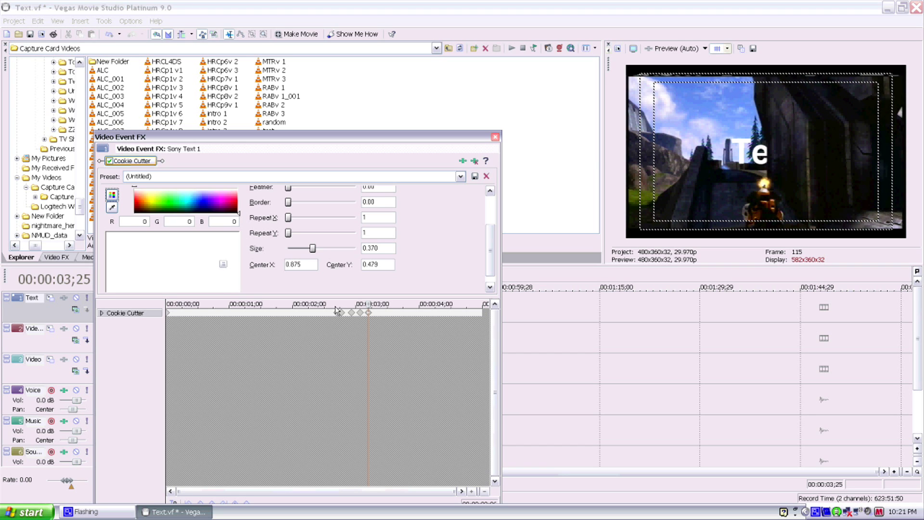
{"action": "left_click", "coordinate": [374, 312]}
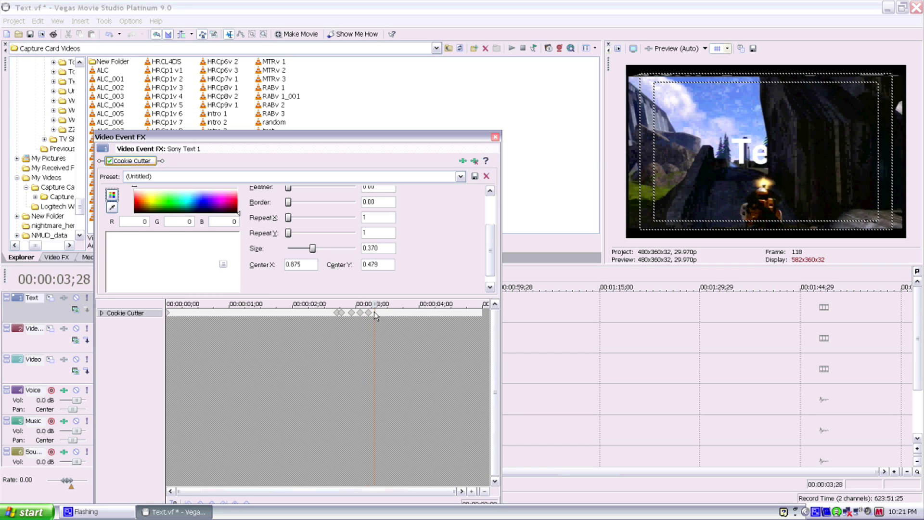
{"action": "left_click", "coordinate": [224, 263]}
{"action": "left_click_drag", "start_coordinate": [224, 263], "coordinate": [226, 264]}
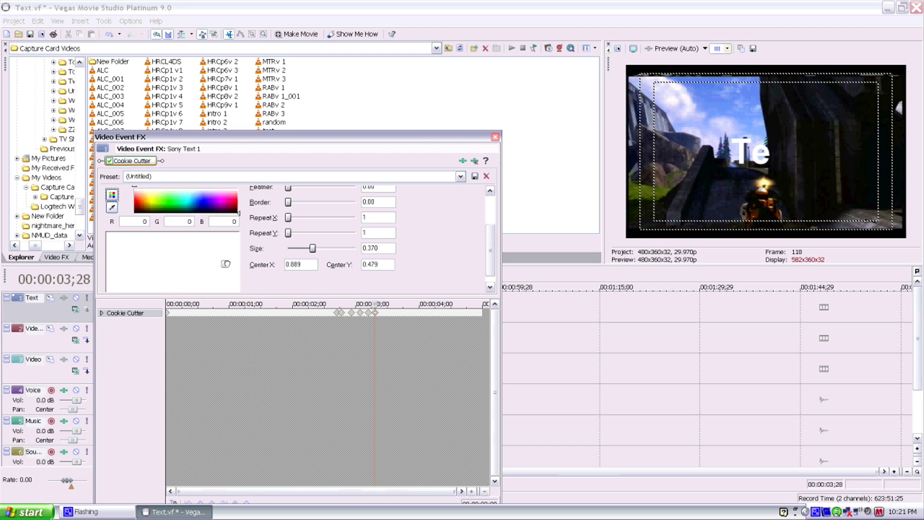
Keyframe the Cookie Cutter centre at X 0.875, Y 0.486 for 00:00:04;01 and at X 0.836, Y 0.486 for 00:00:04;04.
{"action": "left_click", "coordinate": [381, 313]}
{"action": "left_click_drag", "start_coordinate": [226, 266], "coordinate": [223, 267]}
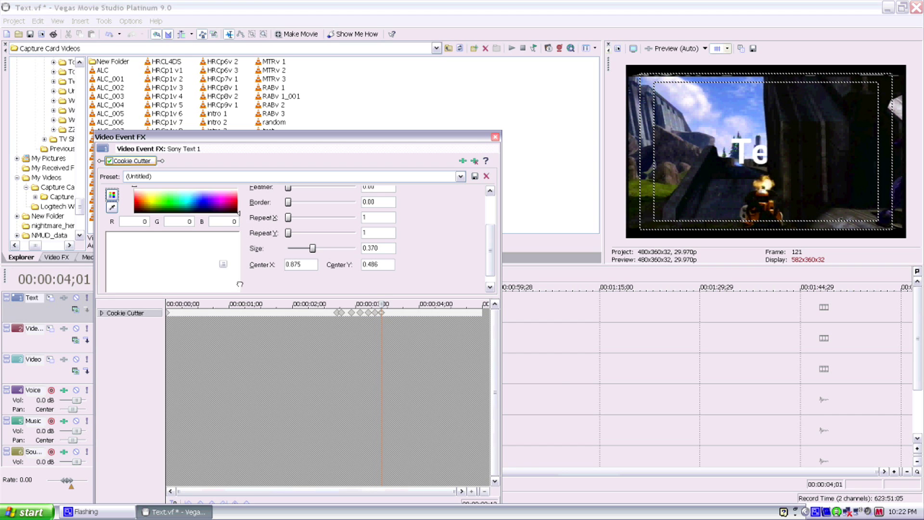
{"action": "left_click", "coordinate": [389, 312]}
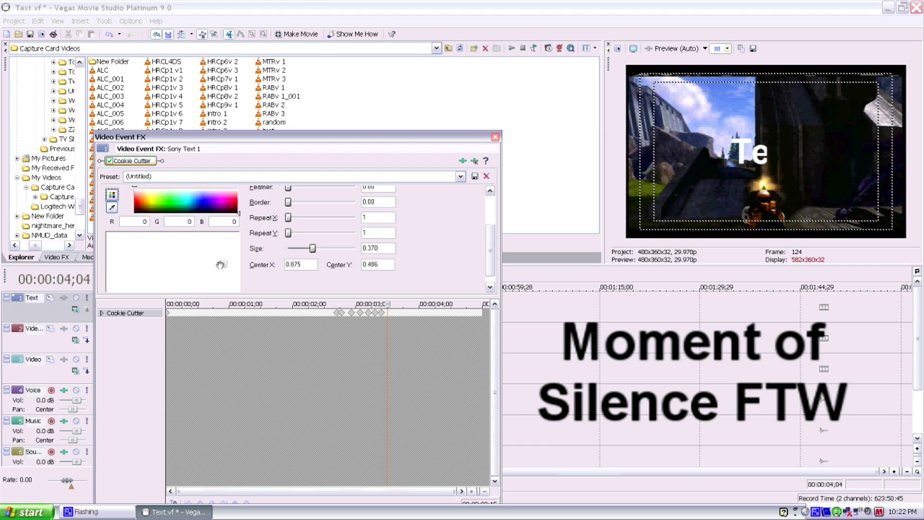
{"action": "left_click_drag", "start_coordinate": [218, 265], "coordinate": [216, 266]}
Keyframe the Cookie Cutter centre at X 0.796, Y 0.479 for 00:00:04;06 and at X 0.739, Y 0.486 for 00:00:04;09.
{"action": "left_click", "coordinate": [393, 314]}
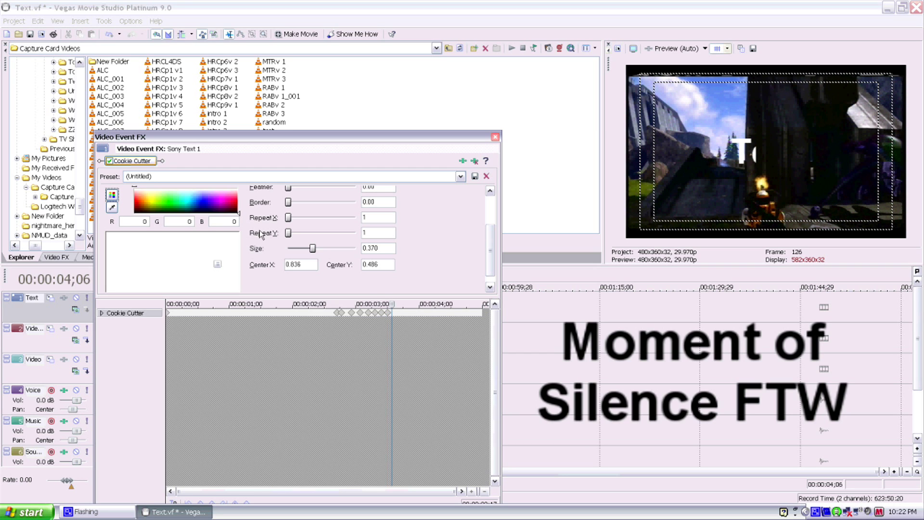
{"action": "left_click_drag", "start_coordinate": [218, 263], "coordinate": [213, 264]}
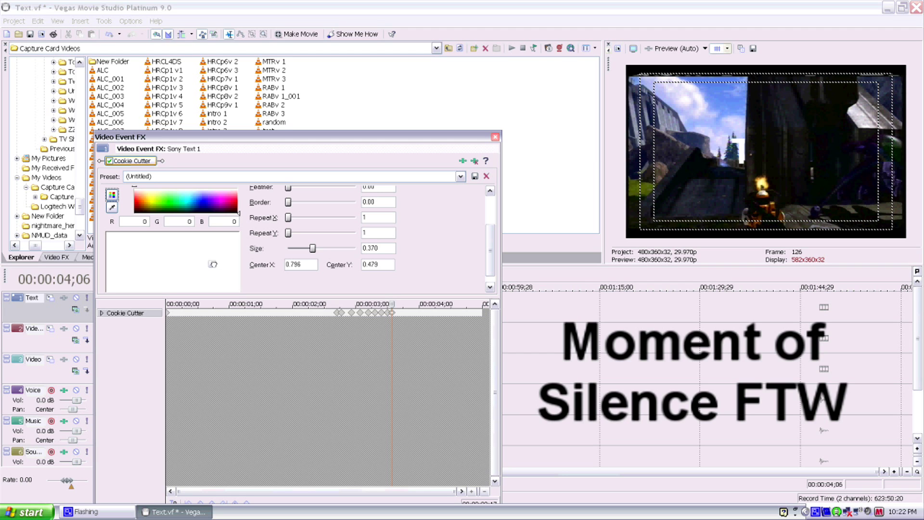
{"action": "left_click", "coordinate": [397, 313]}
{"action": "left_click_drag", "start_coordinate": [215, 268], "coordinate": [206, 266]}
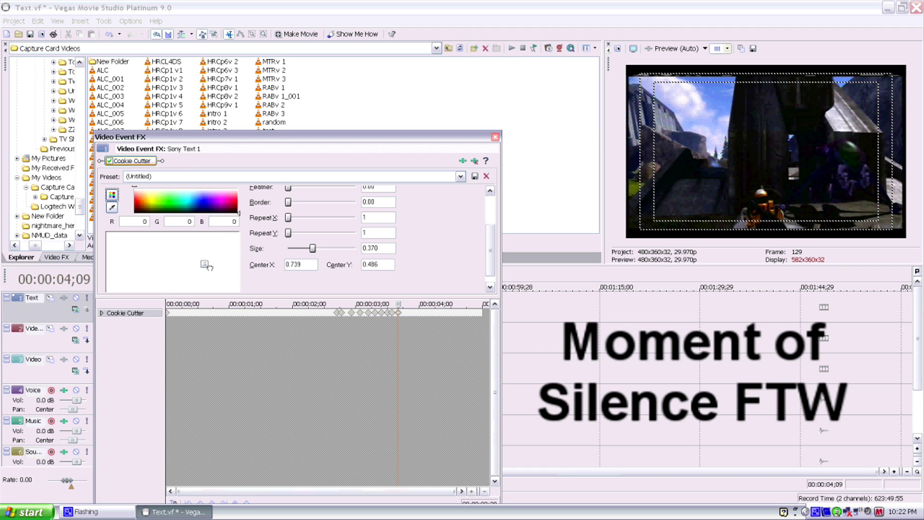
Keyframe the Cookie Cutter centre at X 0.557, Y 0.366 for 00:00:03;08 and close the event effects.
{"action": "left_click", "coordinate": [332, 312]}
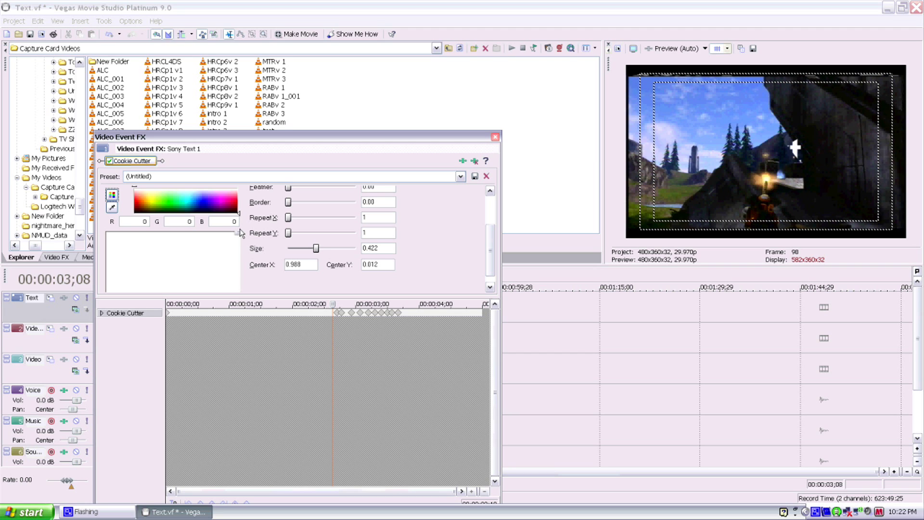
{"action": "left_click_drag", "start_coordinate": [223, 246], "coordinate": [180, 253]}
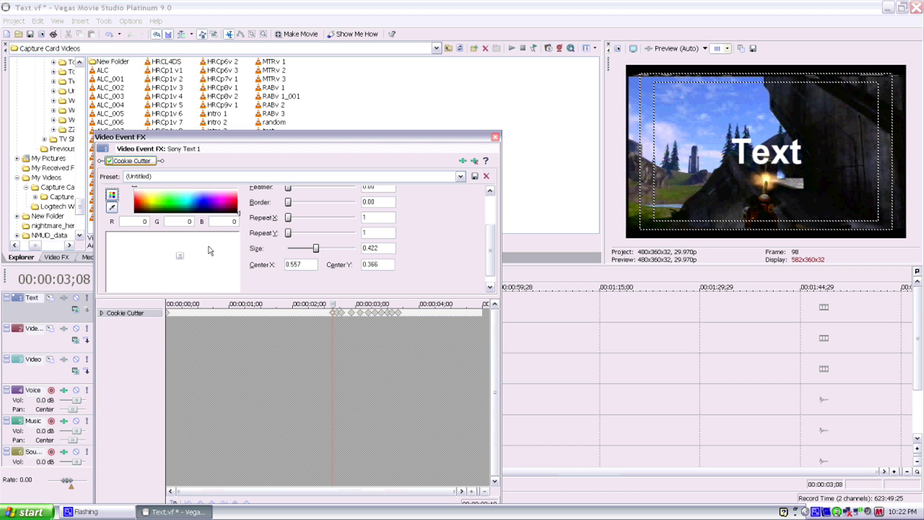
{"action": "left_click", "coordinate": [495, 138]}
Play the project from the start to review how the wall hides the title.
{"action": "left_click", "coordinate": [185, 484]}
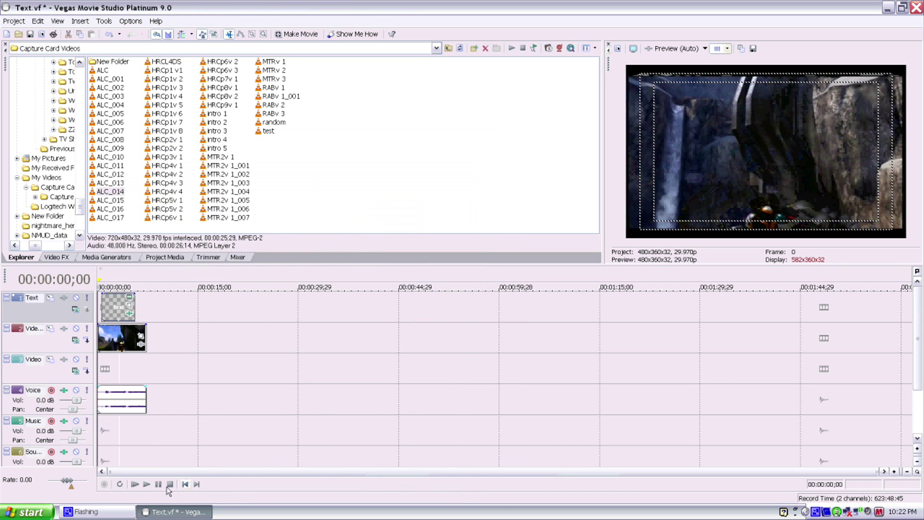
{"action": "left_click", "coordinate": [145, 484]}
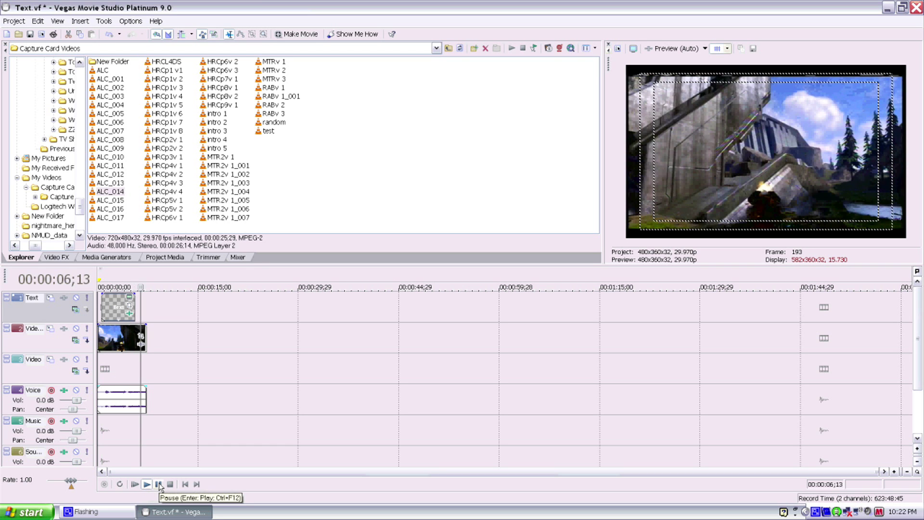
{"action": "left_click", "coordinate": [159, 484]}
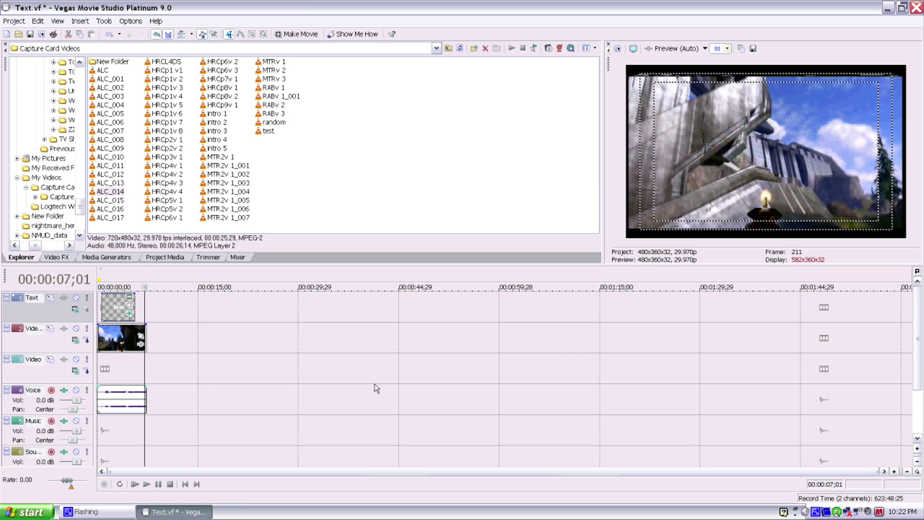
Reopen the title's Cookie Cutter effect and keyframe its centre at X 0.979, Y 0.366 for 00:00:03;18.
{"action": "left_click", "coordinate": [130, 314]}
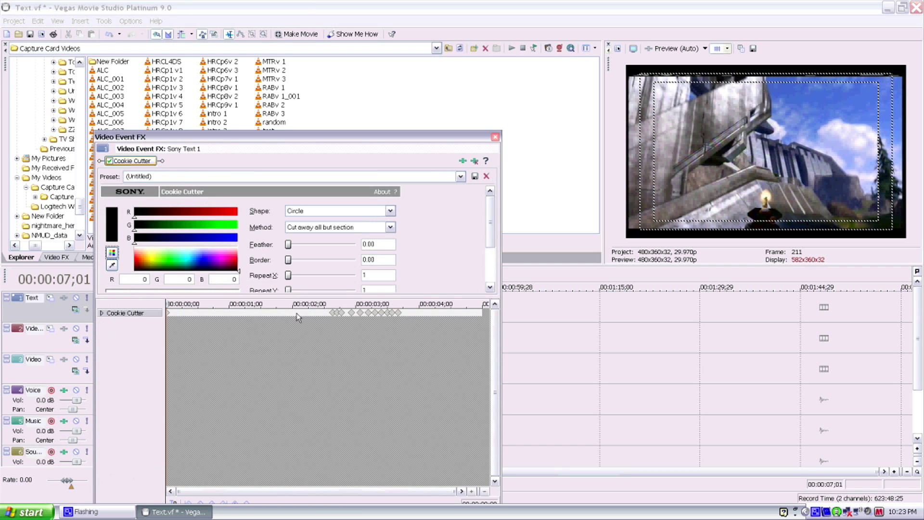
{"action": "left_click", "coordinate": [338, 313]}
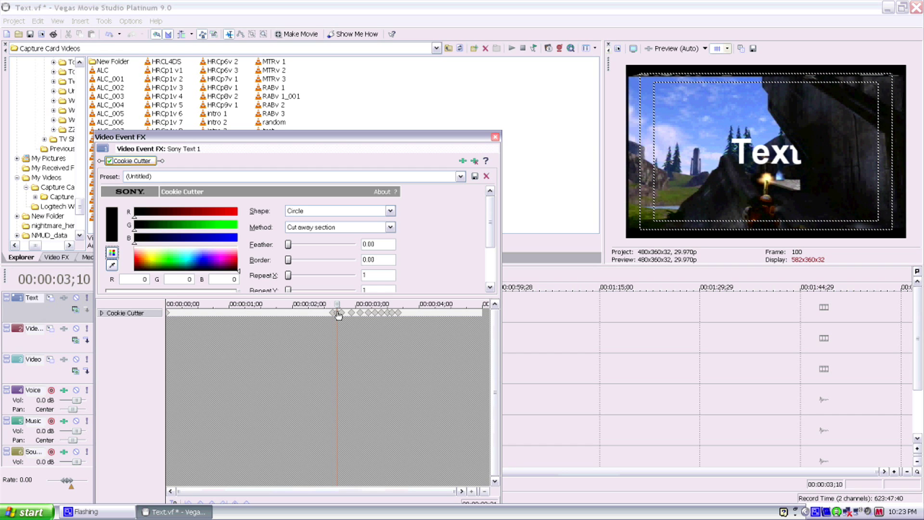
{"action": "left_click", "coordinate": [341, 313]}
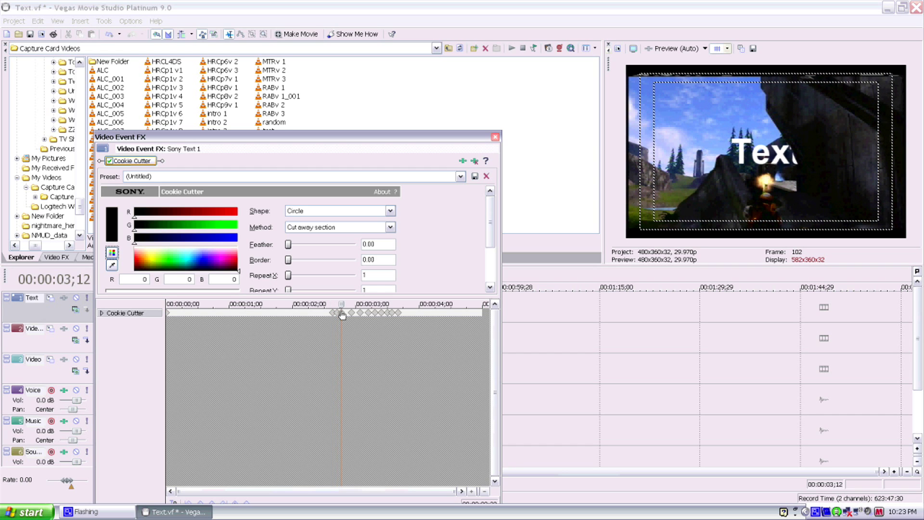
{"action": "left_click", "coordinate": [347, 312]}
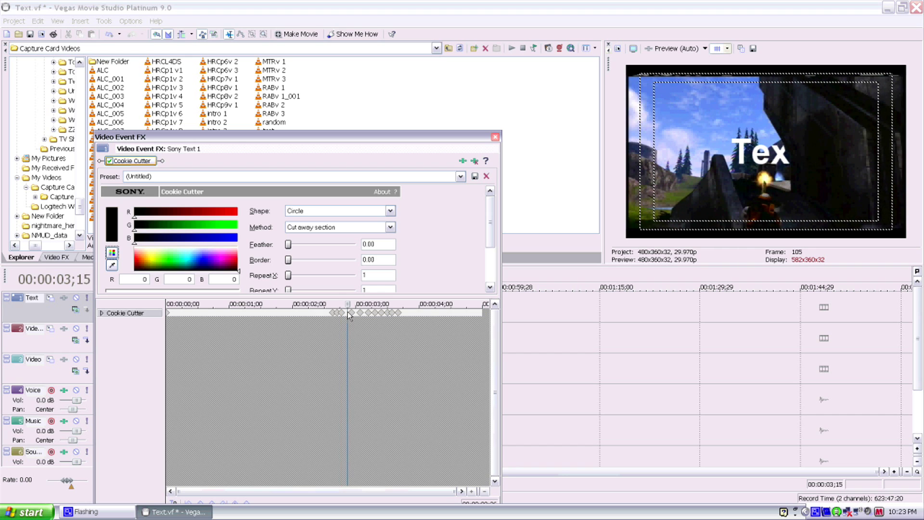
{"action": "left_click_drag", "start_coordinate": [346, 304], "coordinate": [354, 304]}
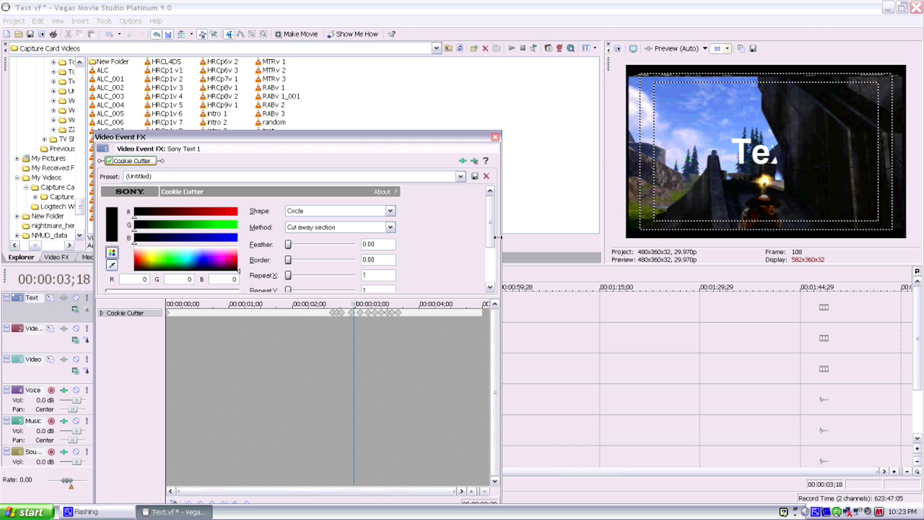
{"action": "scroll", "coordinate": [492, 235], "scroll_direction": "down", "scroll_amount": 4}
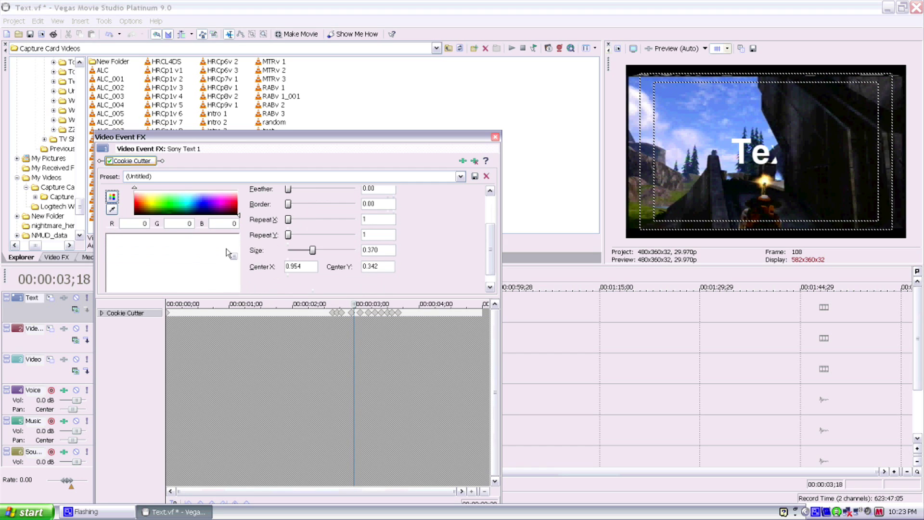
{"action": "left_click_drag", "start_coordinate": [233, 255], "coordinate": [236, 259]}
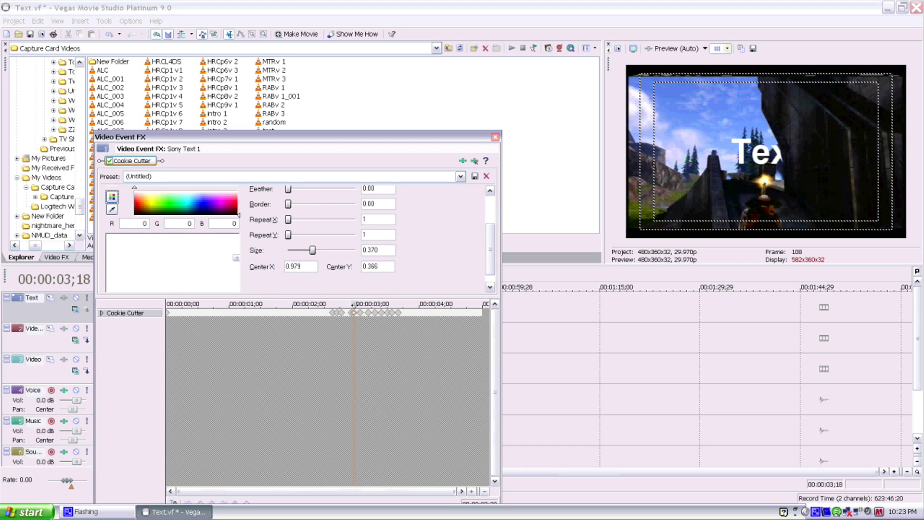
Keyframe the Cookie Cutter centre at X 0.979, Y 0.401 for 00:00:03;19 and at X 0.979, Y 0.451 for 00:00:03;20.
{"action": "key", "text": "Right"}
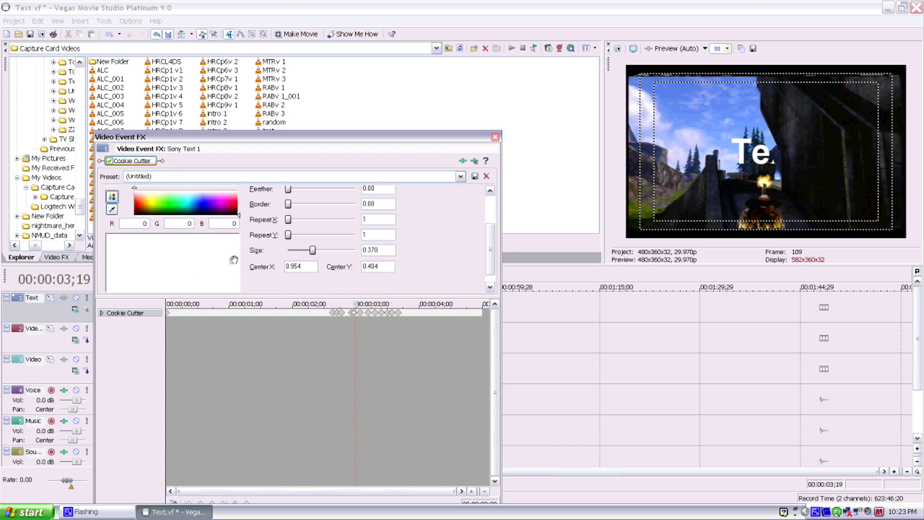
{"action": "left_click_drag", "start_coordinate": [233, 260], "coordinate": [237, 262]}
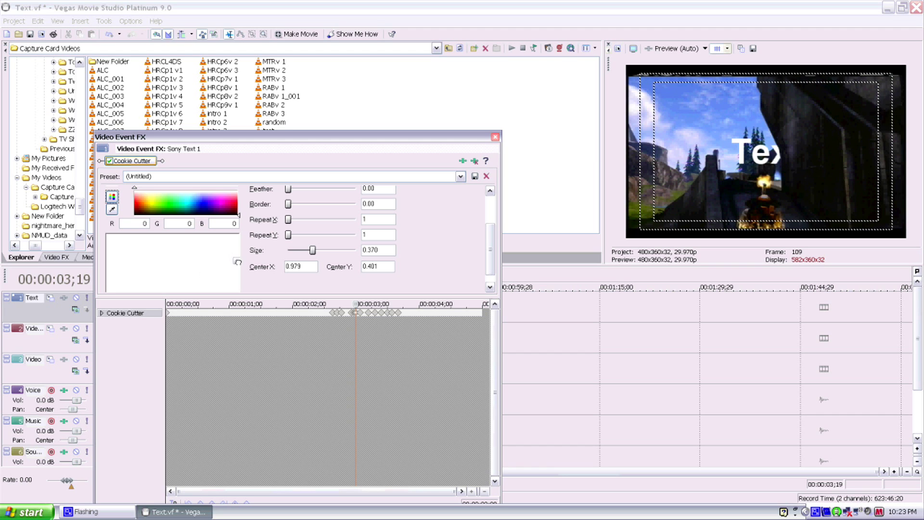
{"action": "left_click", "coordinate": [358, 313]}
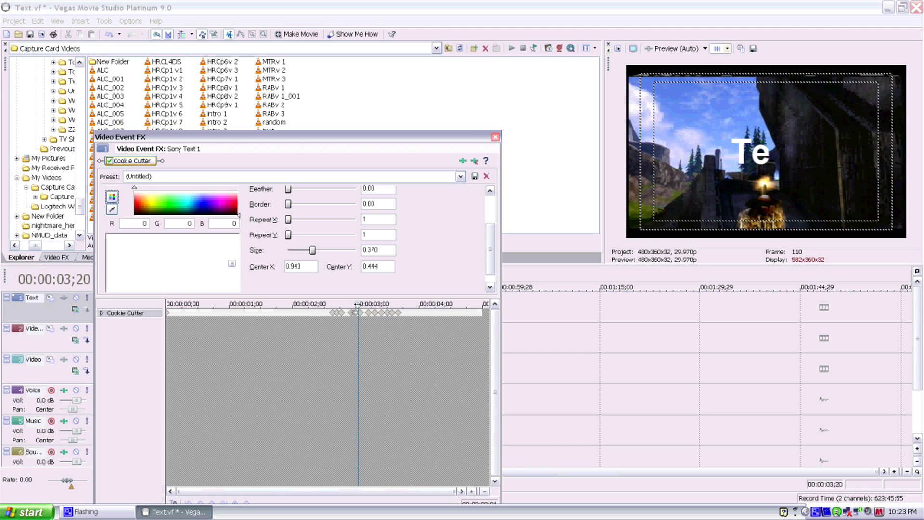
{"action": "left_click_drag", "start_coordinate": [233, 263], "coordinate": [237, 264]}
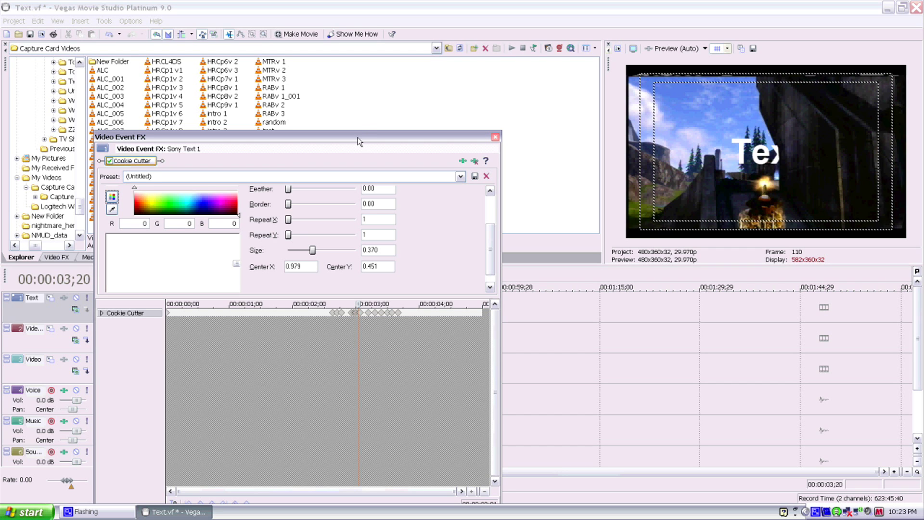
Step backward through the Cookie Cutter keyframes from the last one to 00:00:03;08 to check the mask, then close the effect.
{"action": "left_click_drag", "start_coordinate": [357, 136], "coordinate": [357, 118]}
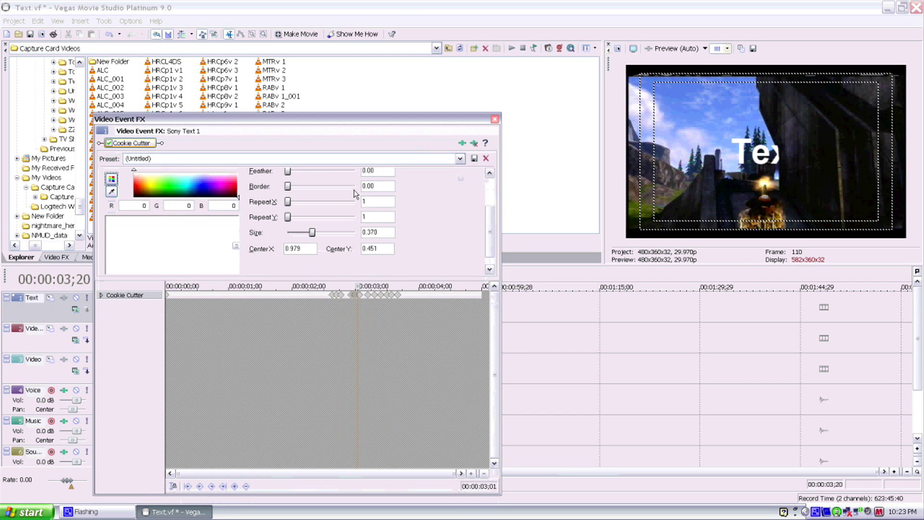
{"action": "left_click", "coordinate": [223, 486]}
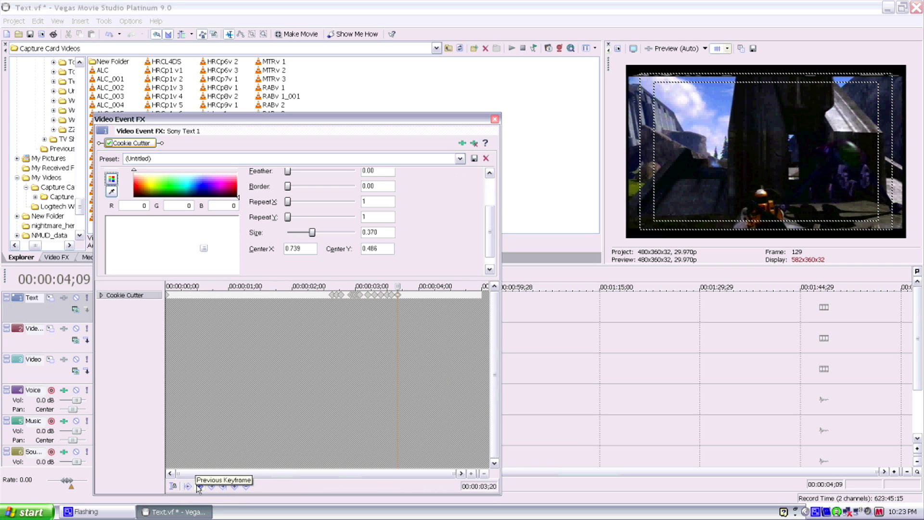
{"action": "left_click", "coordinate": [199, 486]}
{"action": "left_click", "coordinate": [199, 486]}
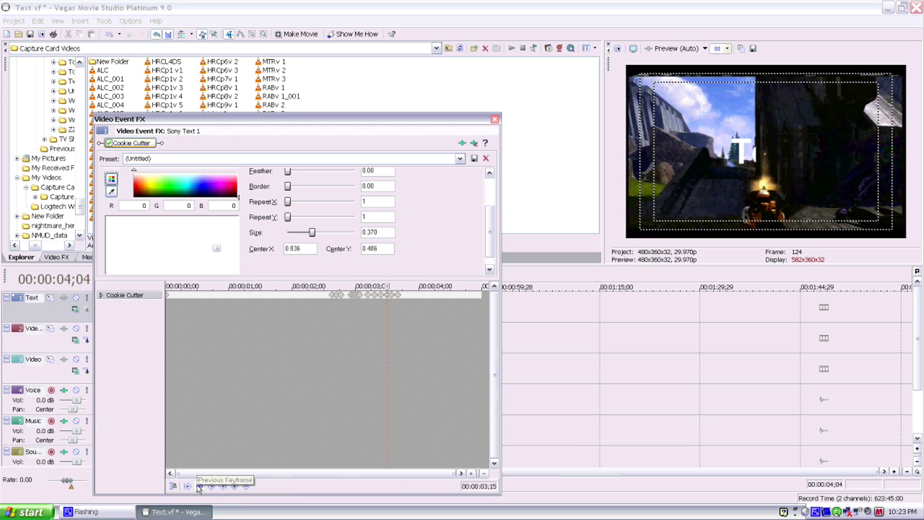
{"action": "left_click", "coordinate": [199, 486]}
{"action": "left_click", "coordinate": [199, 486]}
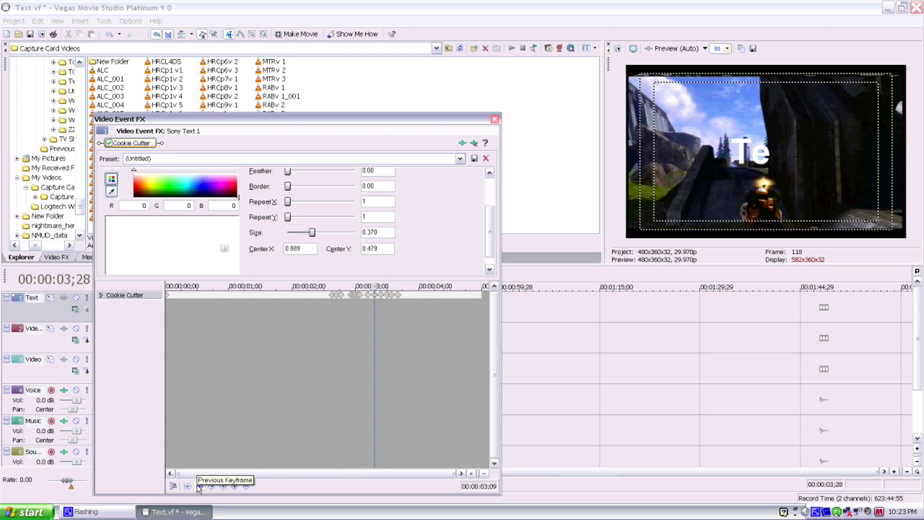
{"action": "left_click", "coordinate": [199, 486]}
{"action": "left_click", "coordinate": [199, 486]}
{"action": "left_click", "coordinate": [199, 486]}
{"action": "left_click", "coordinate": [200, 486]}
{"action": "left_click", "coordinate": [199, 486]}
{"action": "left_click", "coordinate": [200, 486]}
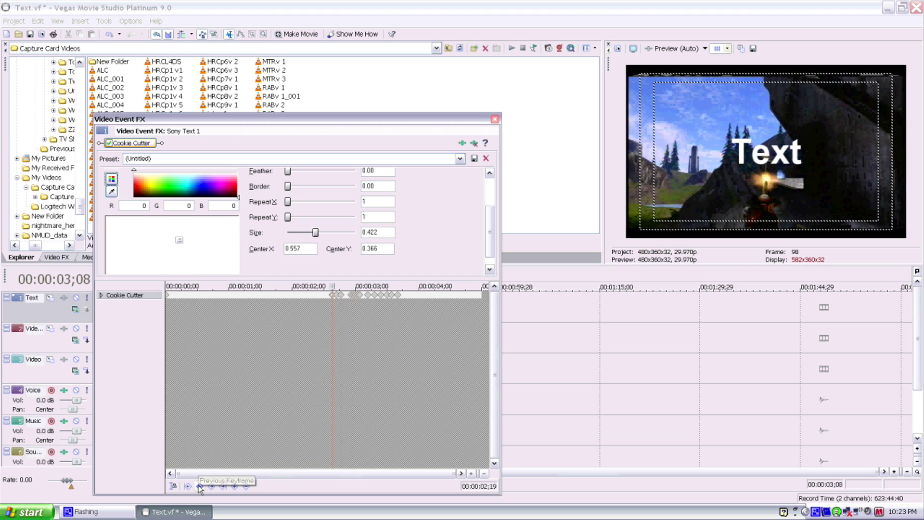
{"action": "left_click", "coordinate": [495, 118]}
Play the project from the start to review the finished text effect, then place the playhead at 00:00:04;01.
{"action": "left_click", "coordinate": [185, 484]}
{"action": "left_click", "coordinate": [147, 484]}
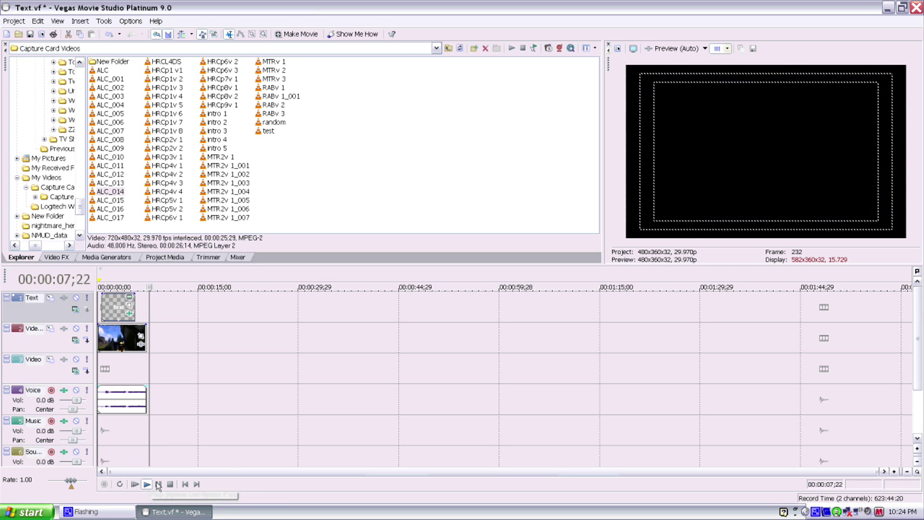
{"action": "left_click", "coordinate": [159, 485]}
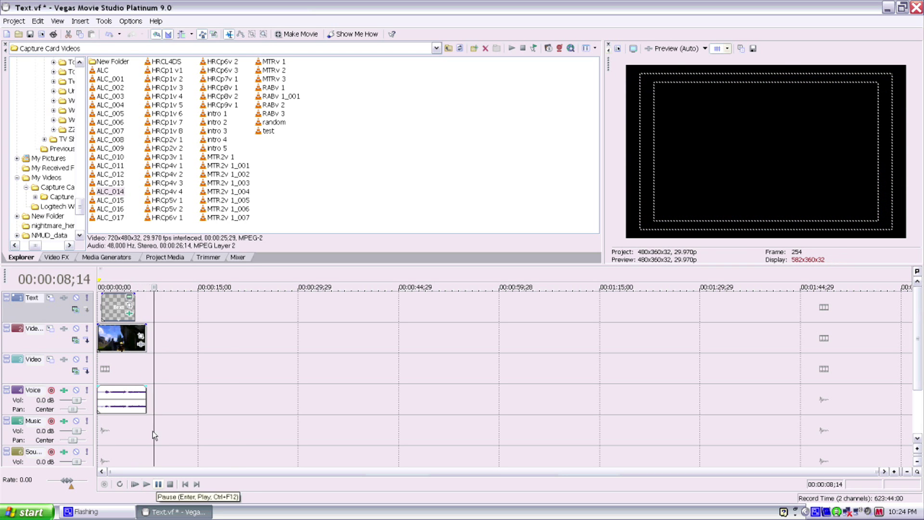
{"action": "left_click", "coordinate": [124, 425]}
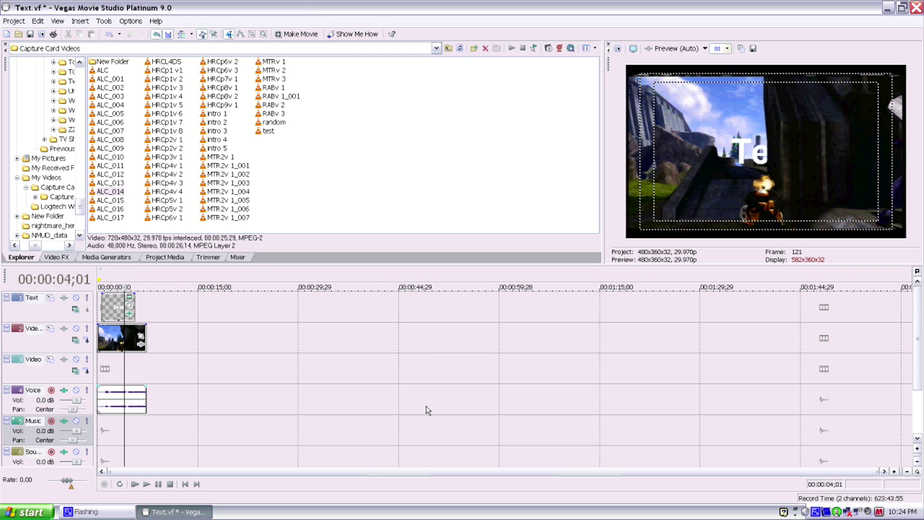
Exit the program without saving the changes to the Text project.
{"action": "left_click", "coordinate": [916, 5]}
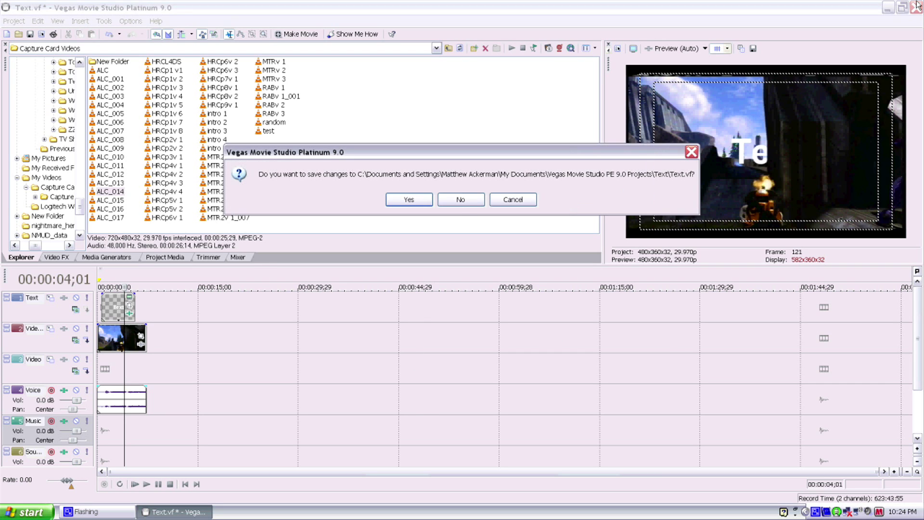
{"action": "left_click", "coordinate": [462, 200]}
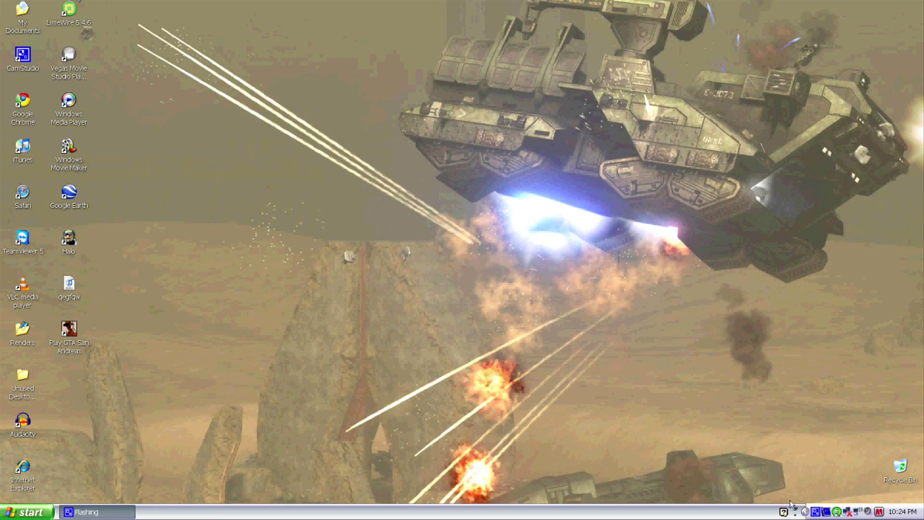